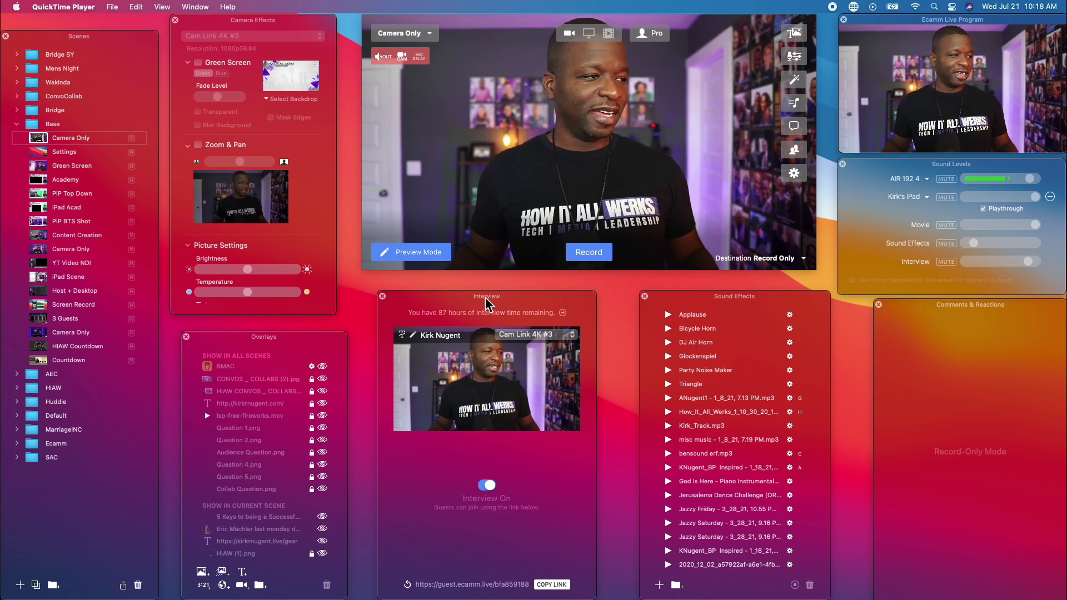
Collapse the Base scene folder and move the Scenes window up to just below the menu bar.
left_click(18, 123)
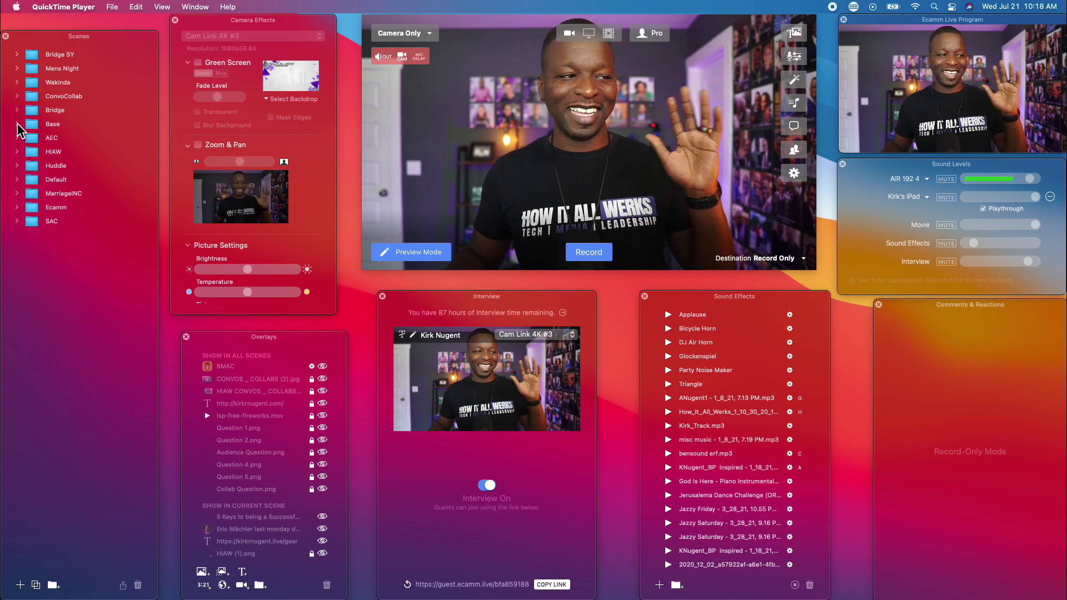
left_click_drag(84, 35, 83, 20)
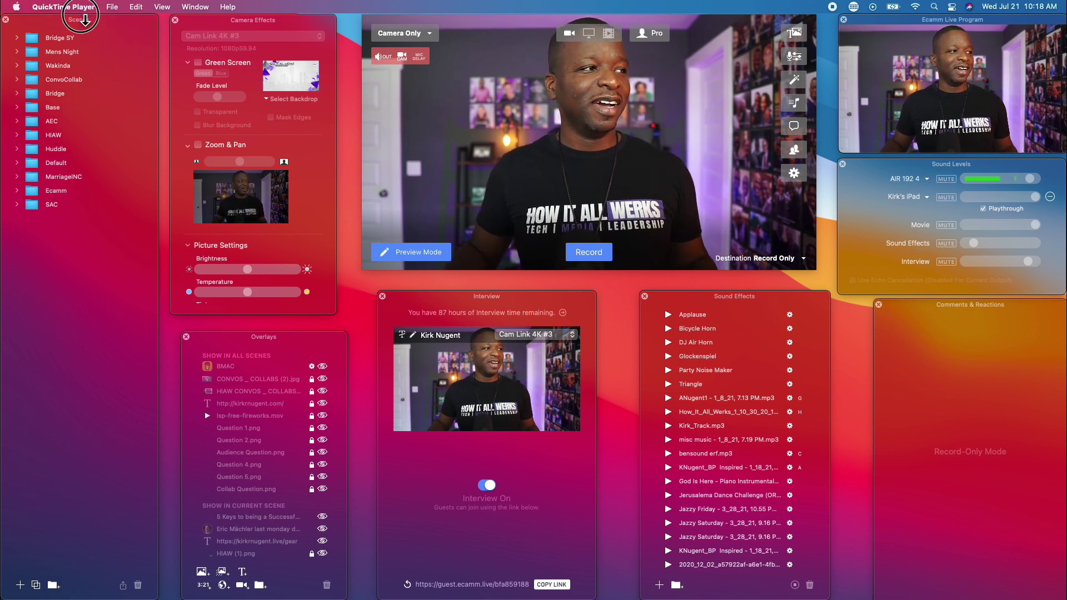
Switch to Ecamm Live and open its preferences, going through the General settings to the Stream settings.
mouse_move(496, 195)
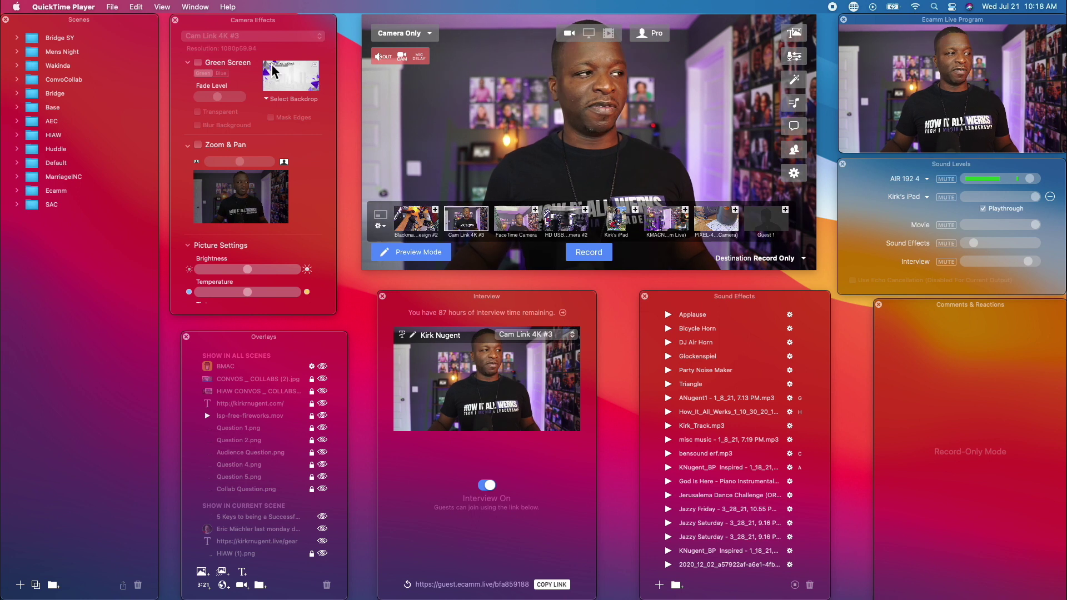
left_click(441, 105)
left_click(53, 7)
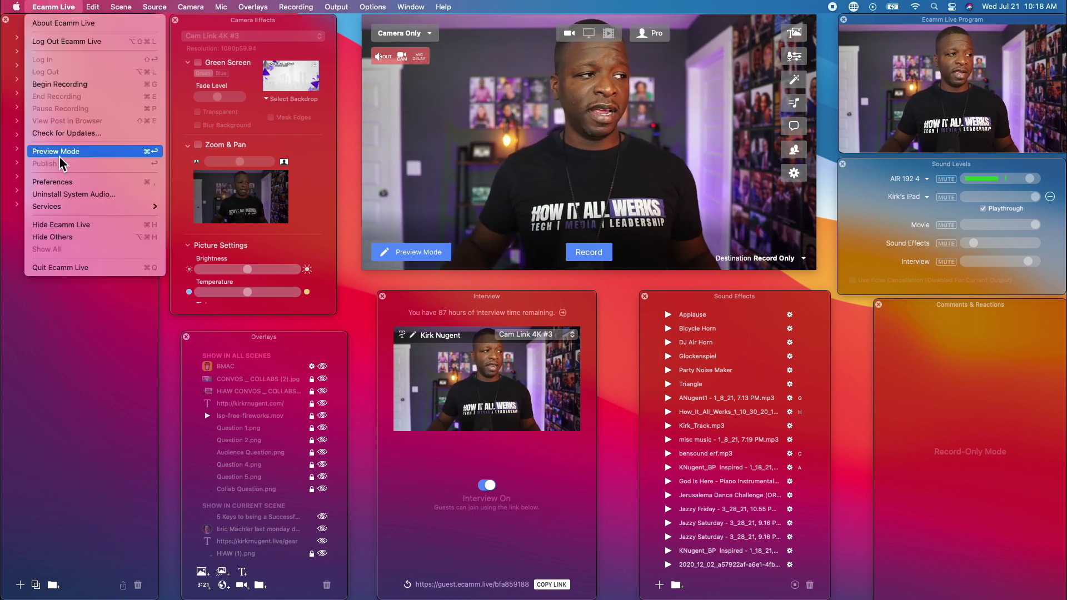
left_click(761, 183)
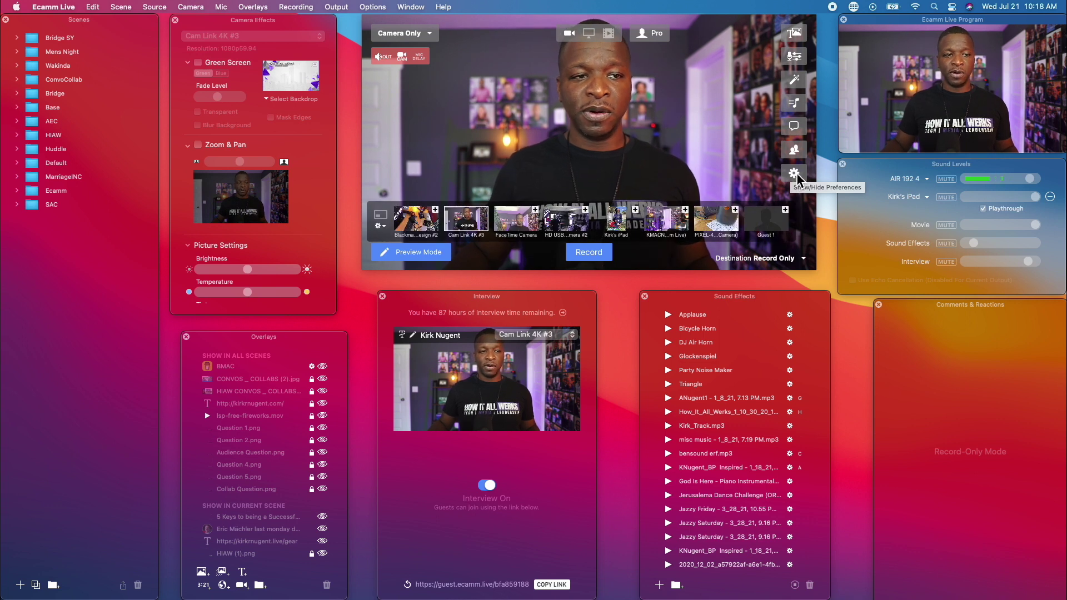
left_click(794, 172)
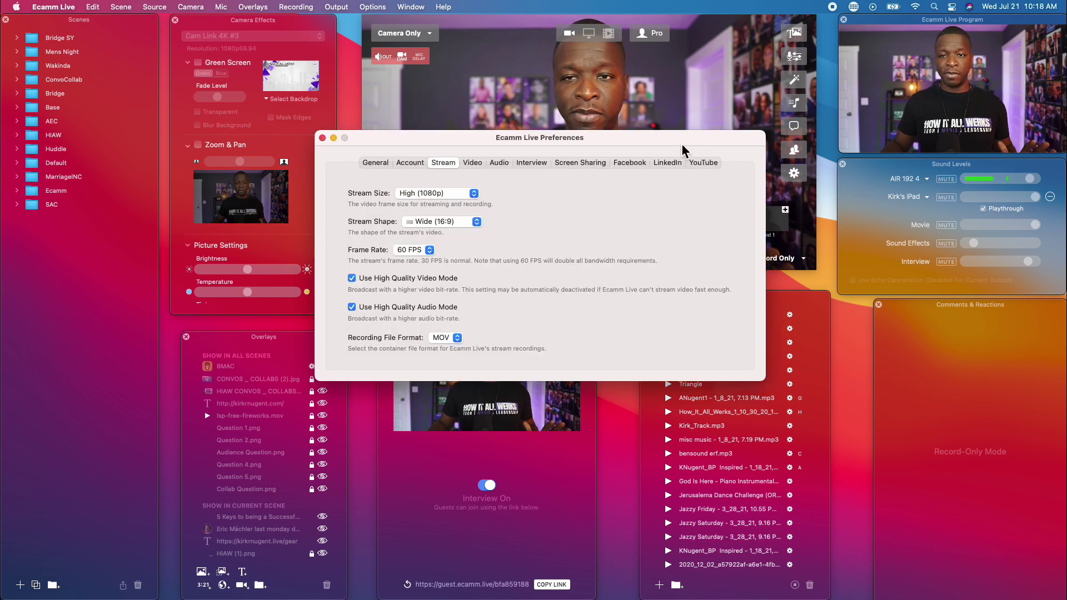
left_click(369, 162)
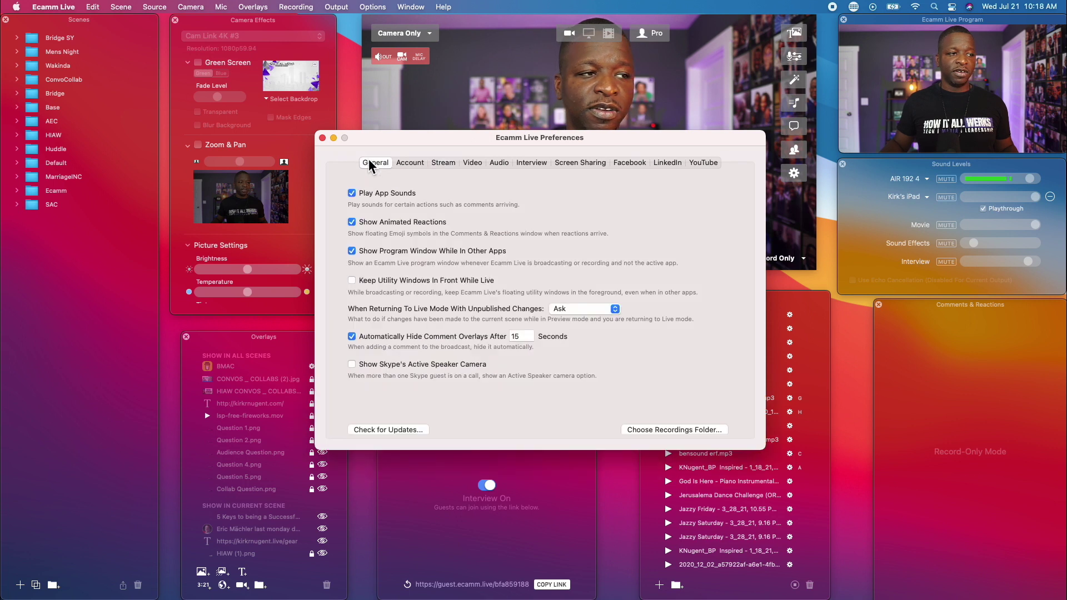
left_click(442, 164)
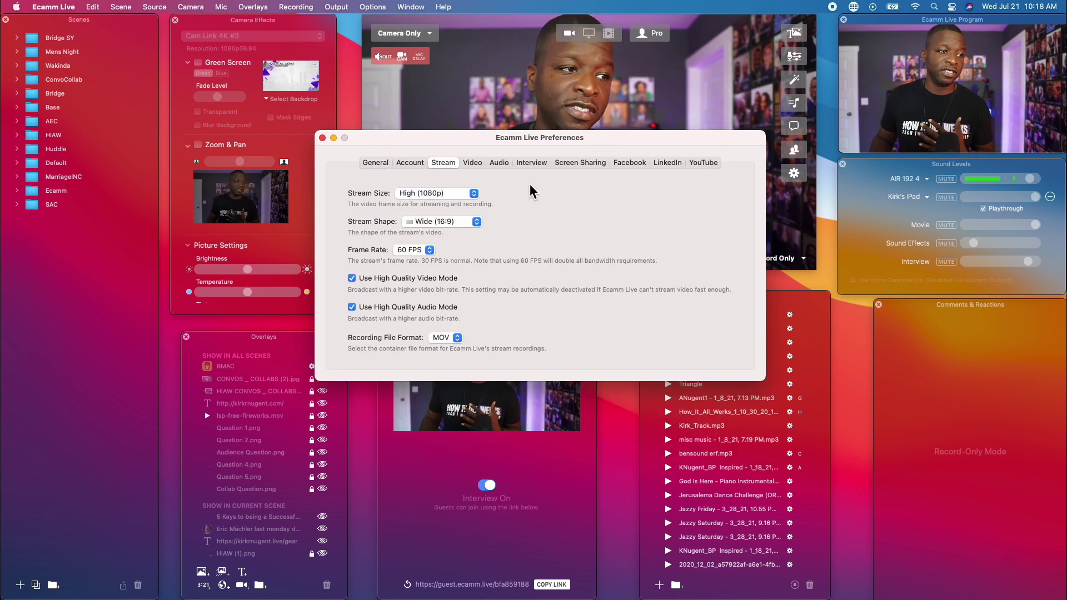
Review the available stream sizes and move the Preferences window below the main camera preview.
left_click(459, 192)
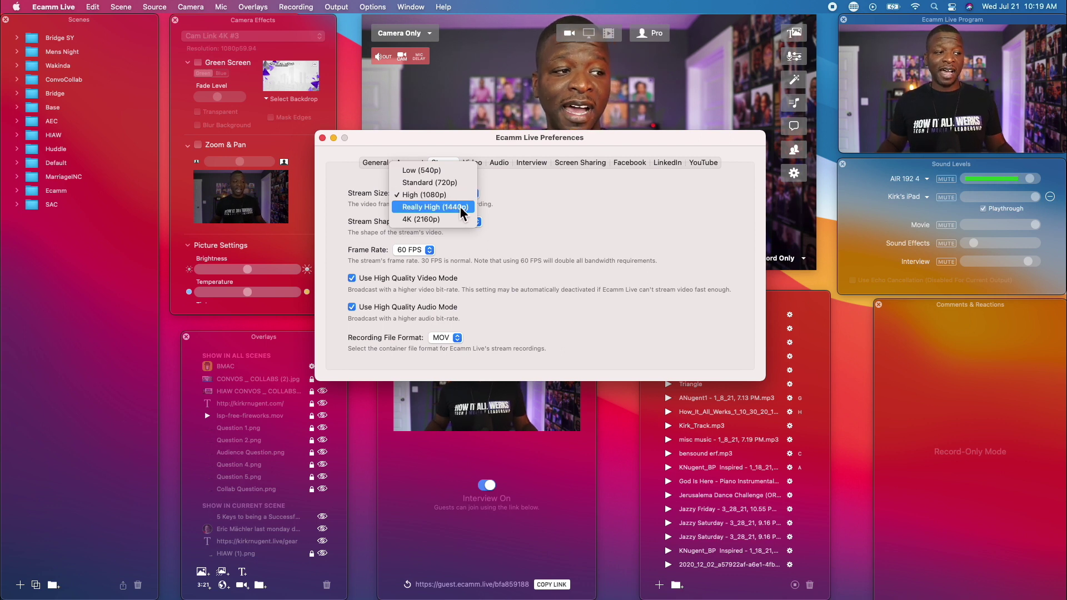
left_click(559, 192)
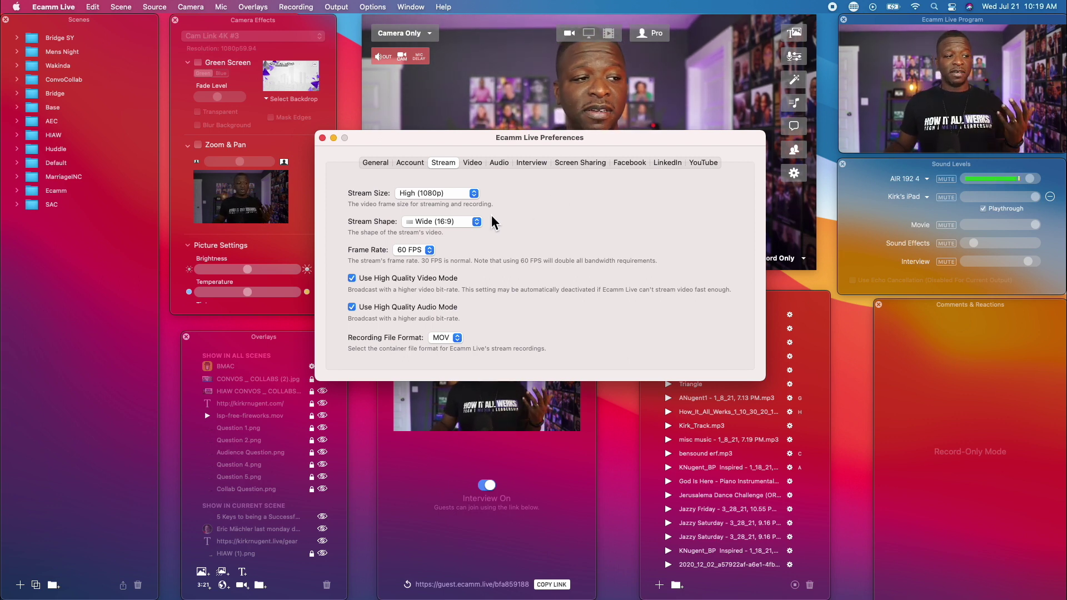
left_click(428, 251)
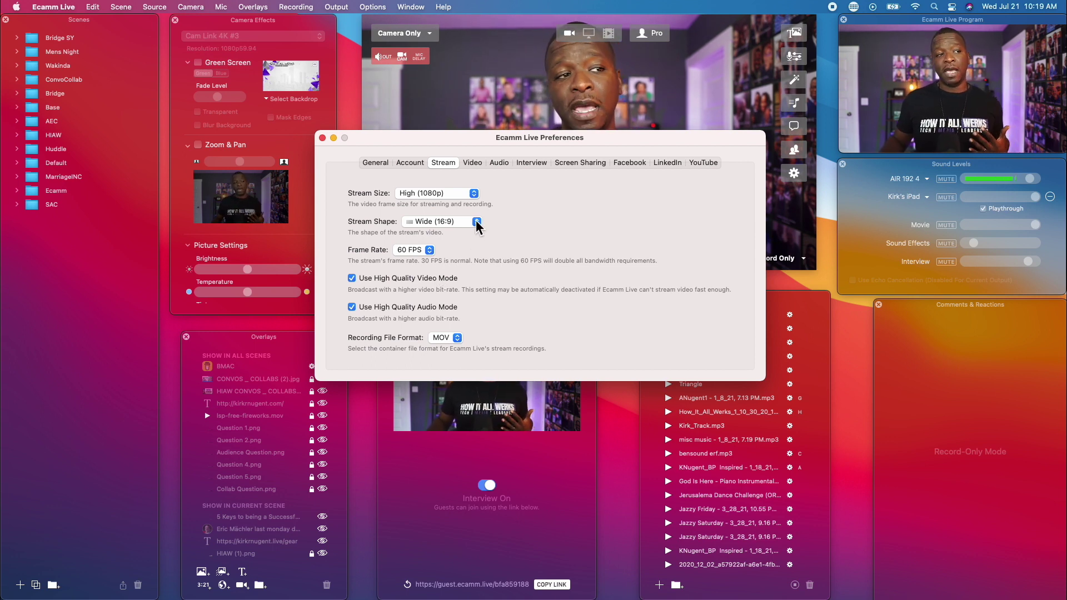
left_click_drag(545, 140, 590, 315)
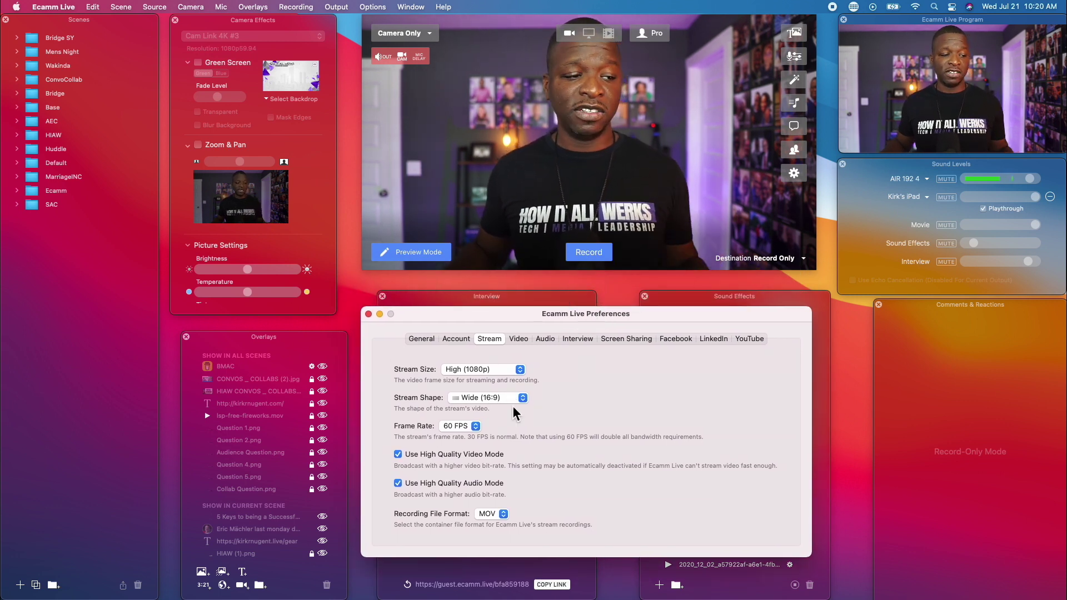
Try the Extra Wide (2:1) stream shape, followed by the Classic (4:3) shape.
left_click(523, 400)
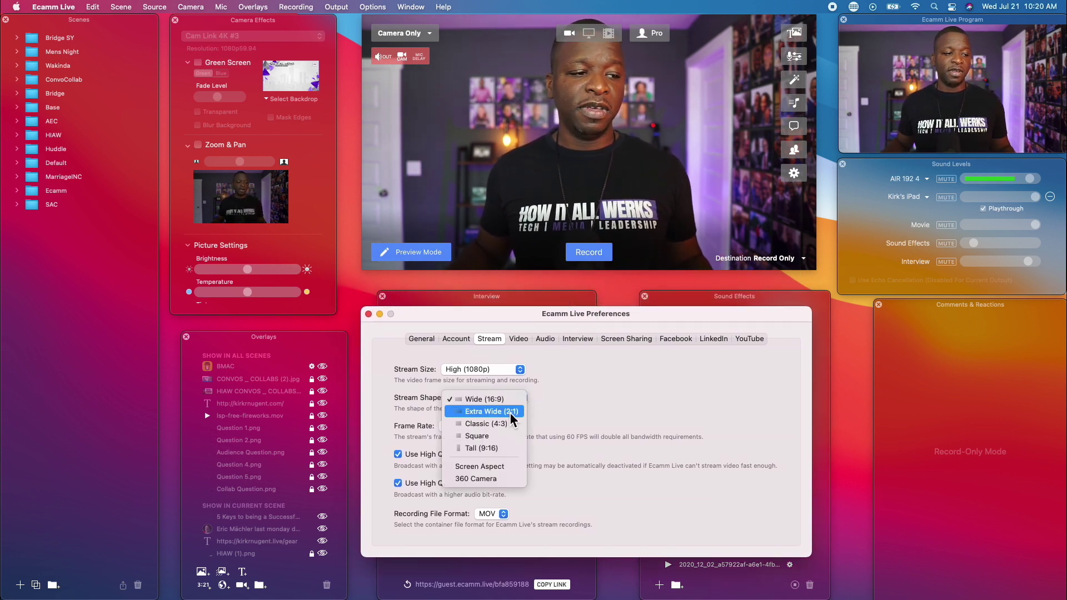
left_click(510, 412)
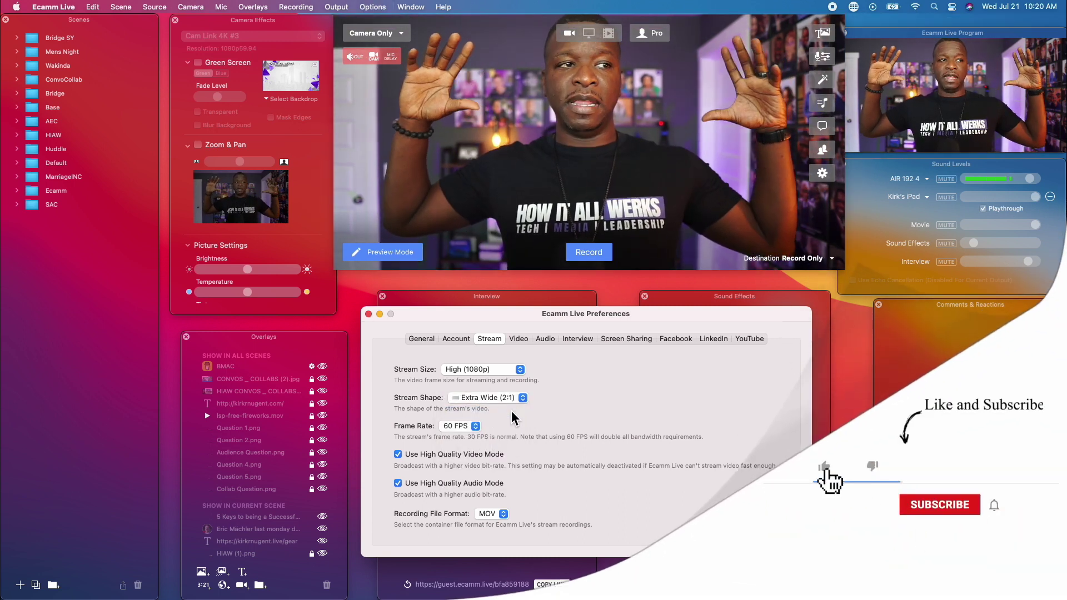
left_click(499, 396)
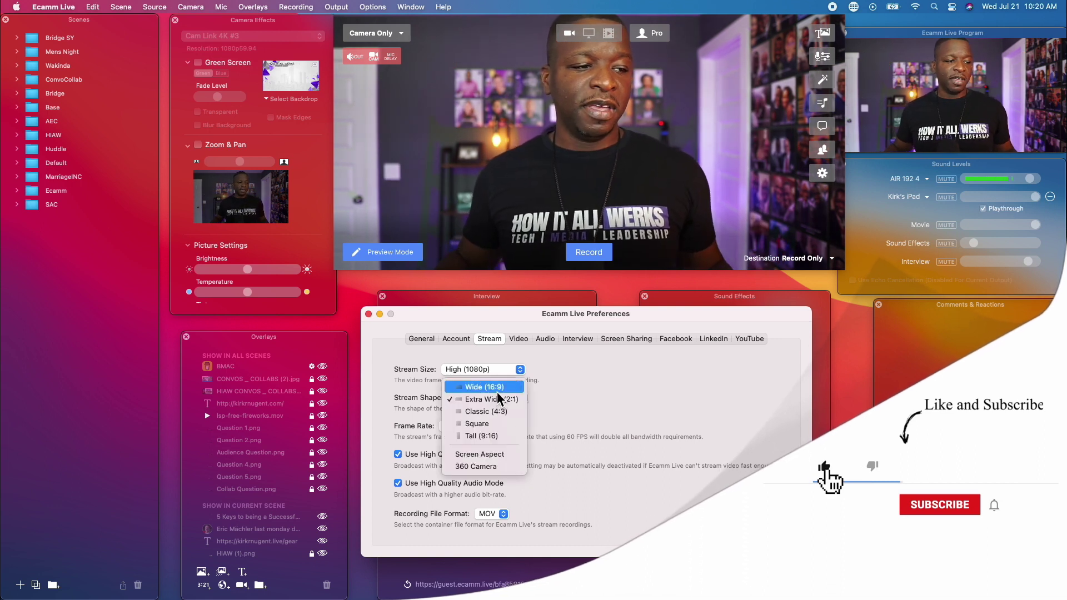
left_click(489, 411)
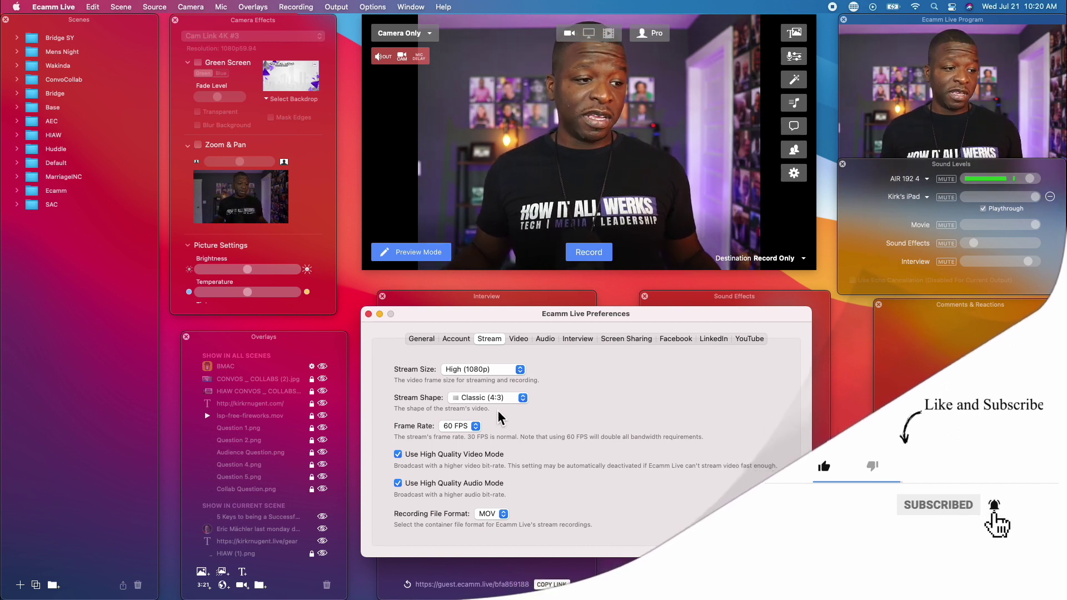
Try the Square and Tall (9:16) stream shapes and bring the Program window to the front.
left_click(499, 398)
left_click(497, 411)
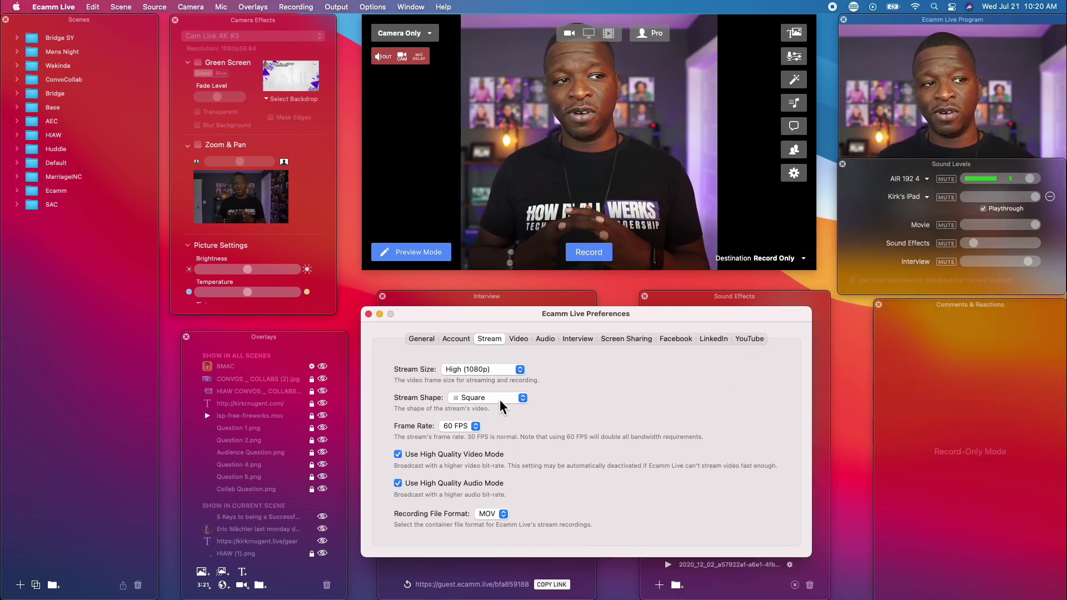
left_click(502, 400)
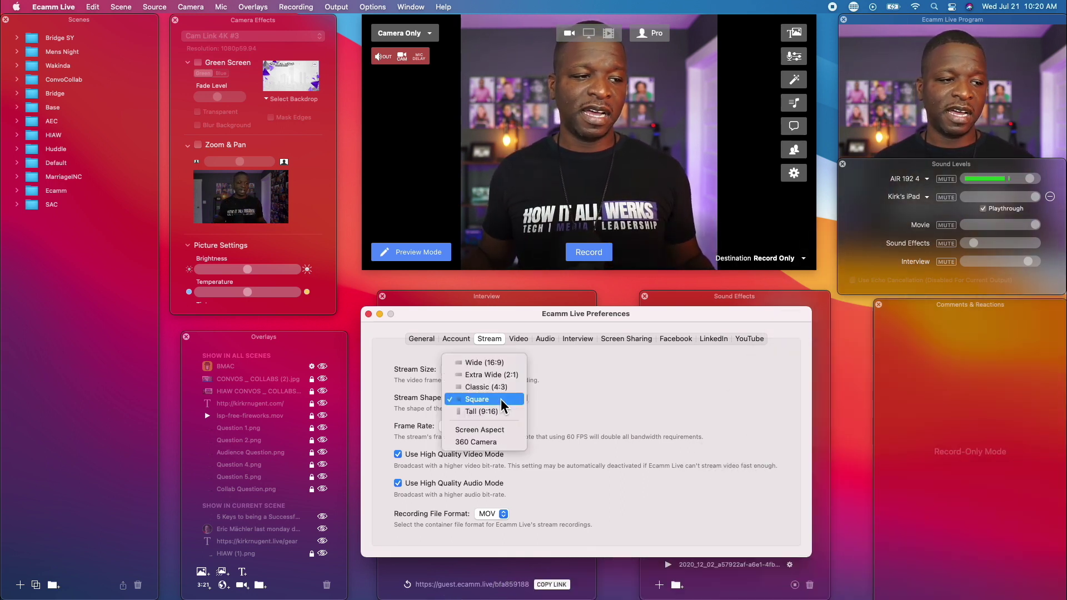
left_click(497, 410)
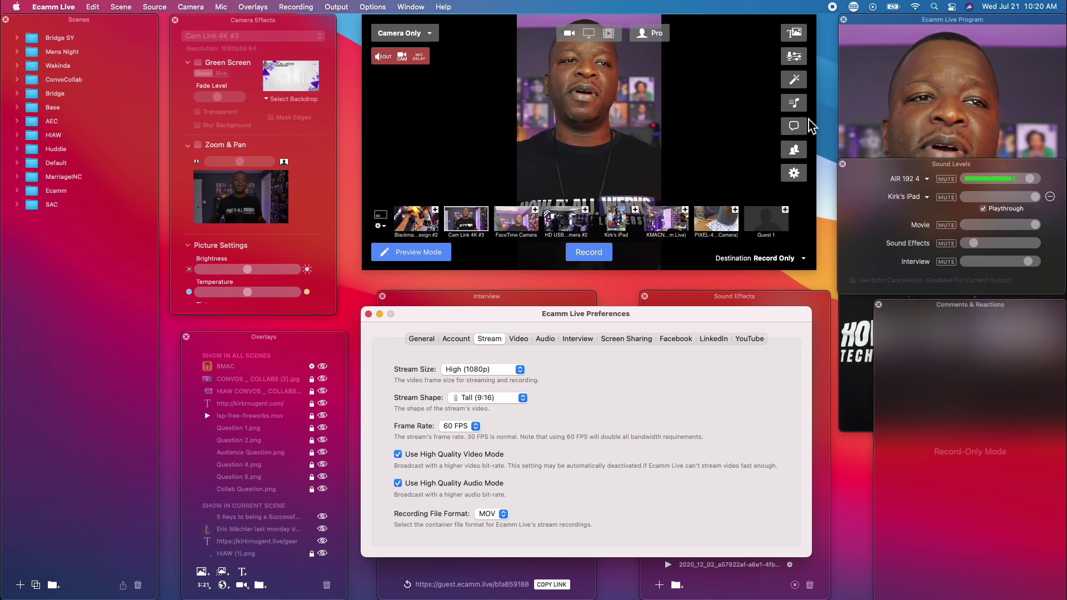
left_click(893, 25)
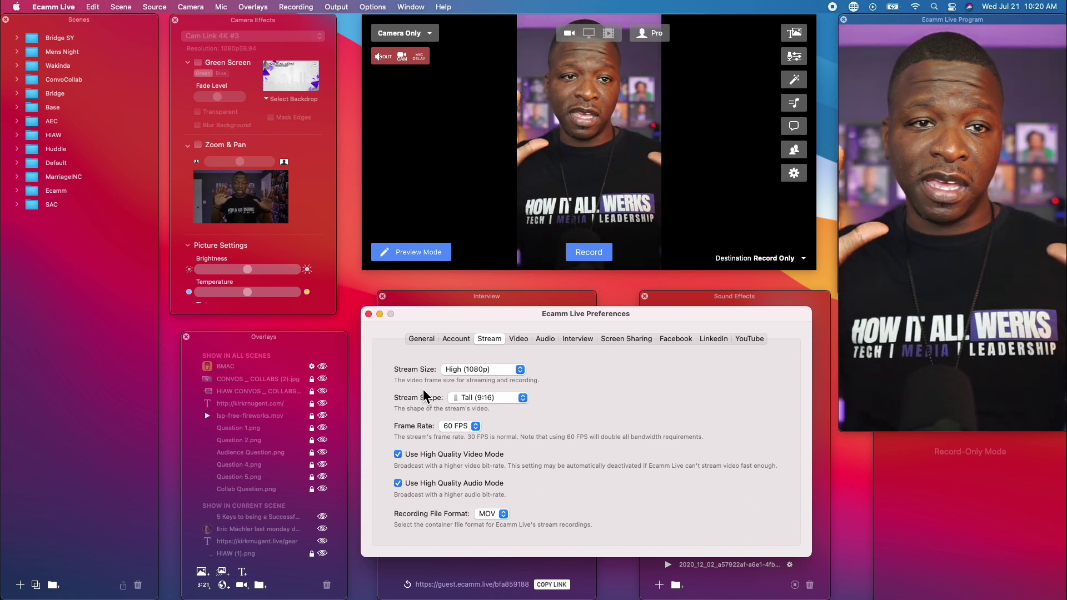
Set the stream shape to Wide (16:9) and move the Program window back above the Sound Levels window.
left_click(471, 399)
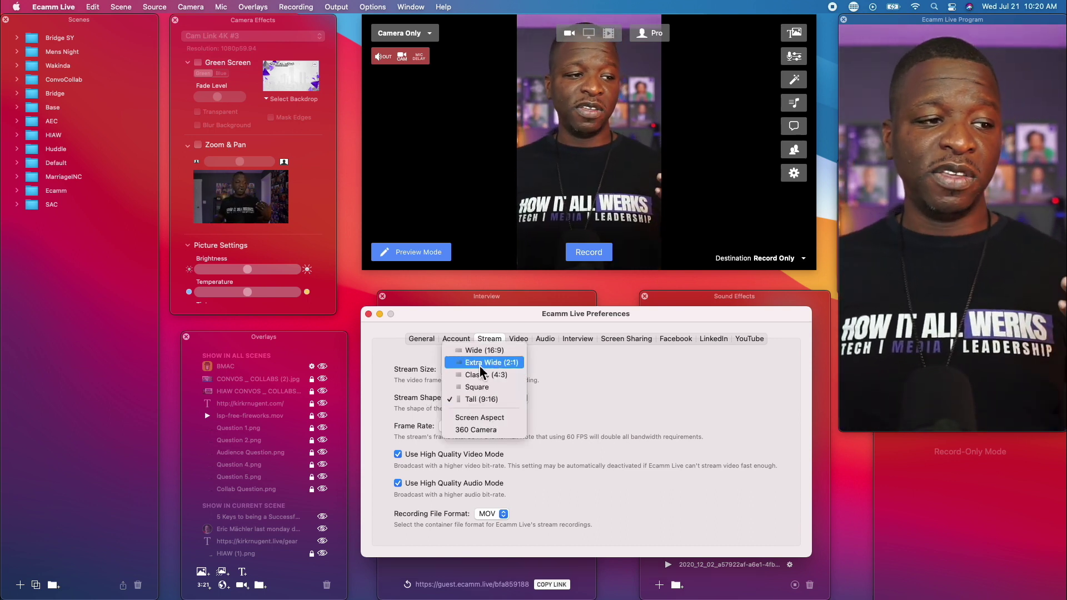
left_click(485, 351)
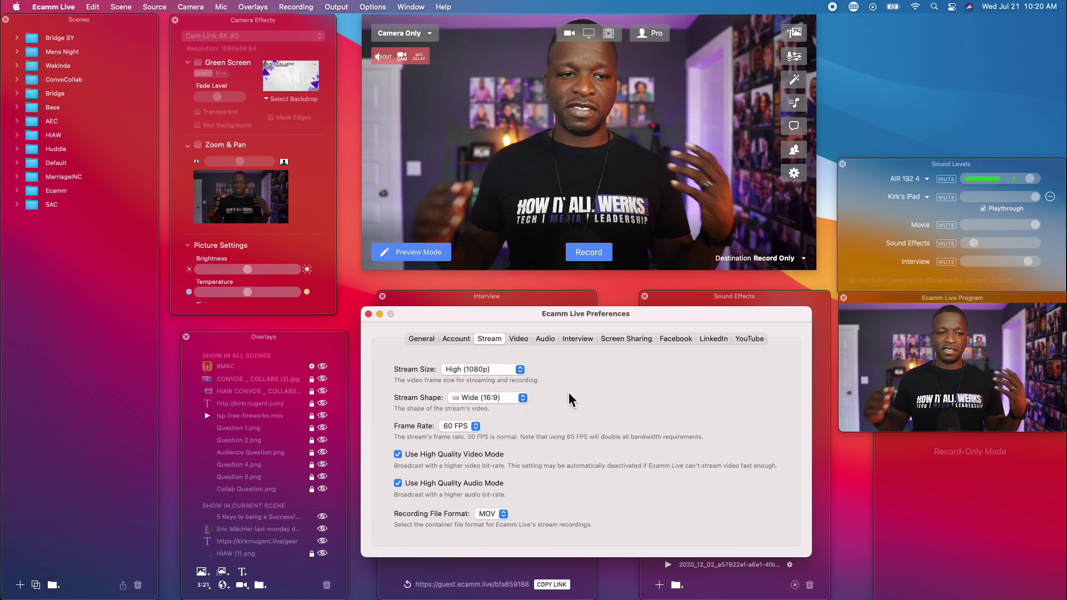
left_click_drag(967, 303, 966, 7)
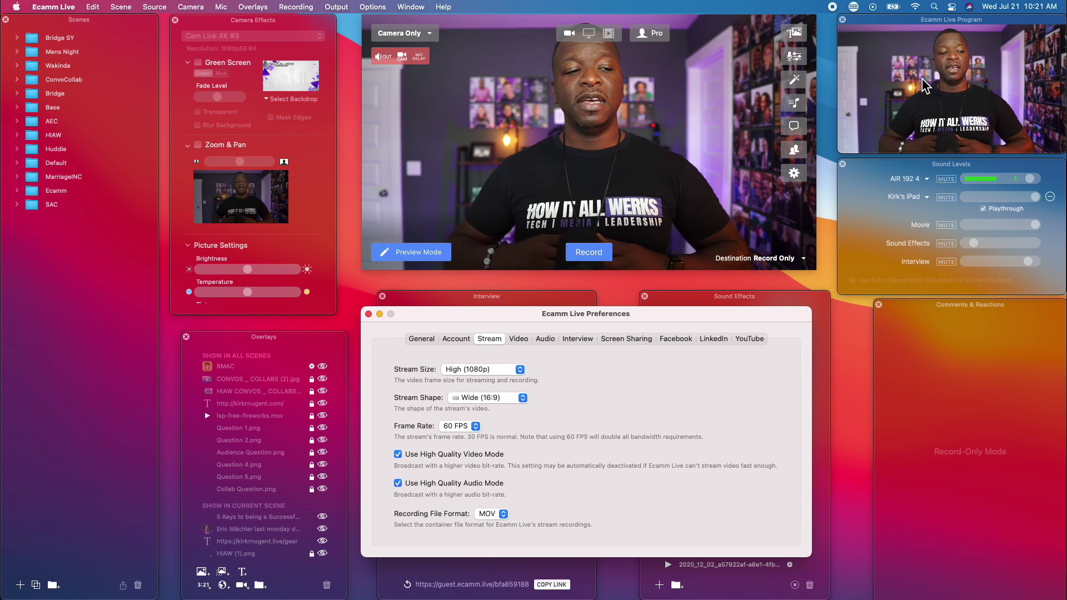
mouse_move(653, 95)
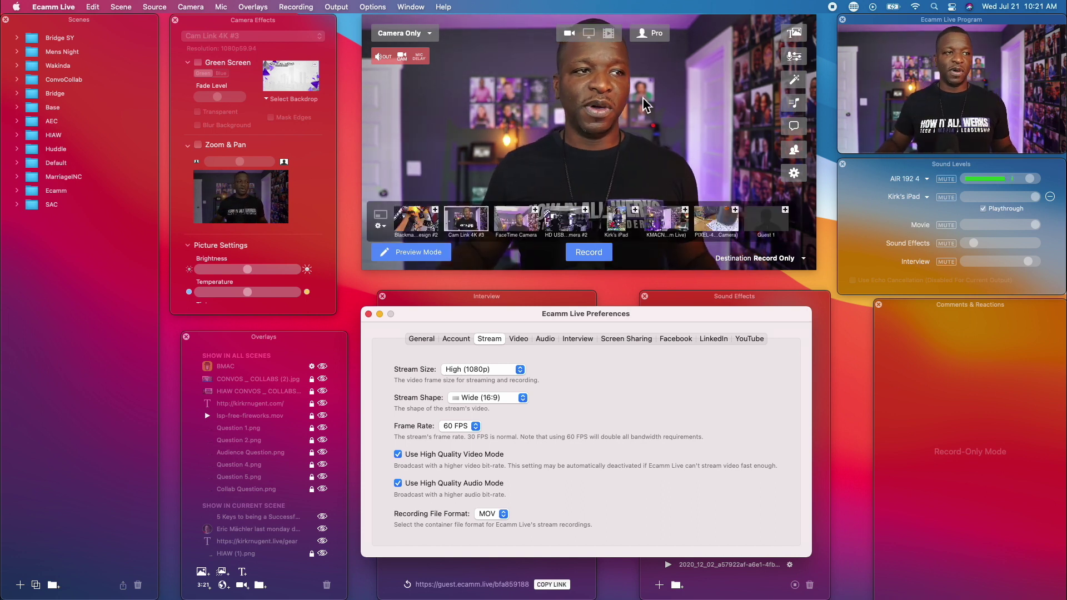
left_click(369, 315)
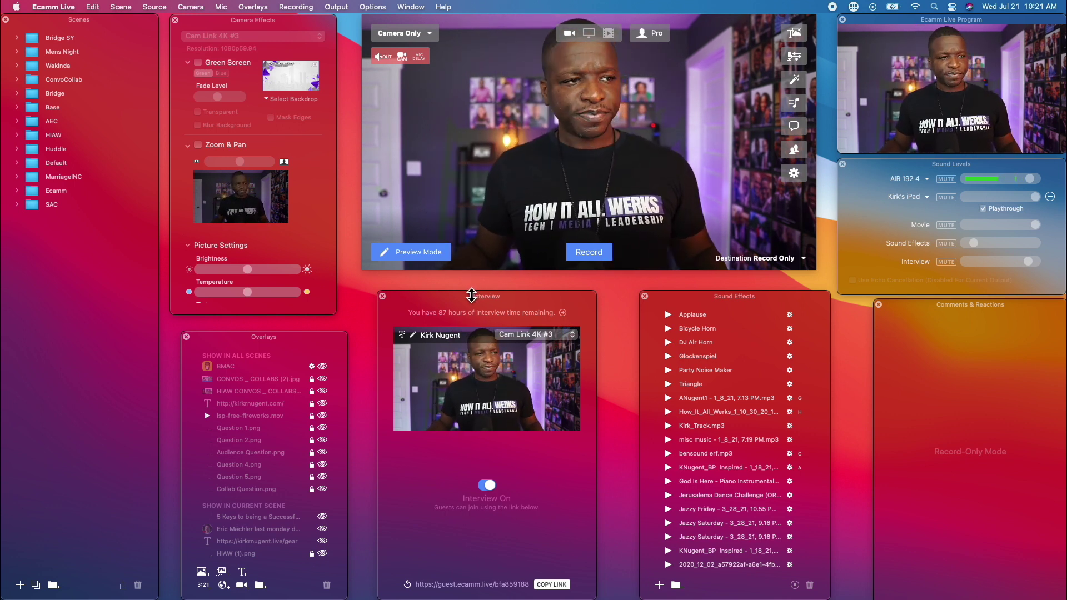
Examine the list of connected cameras, guest sources and camera selection options.
left_click(189, 7)
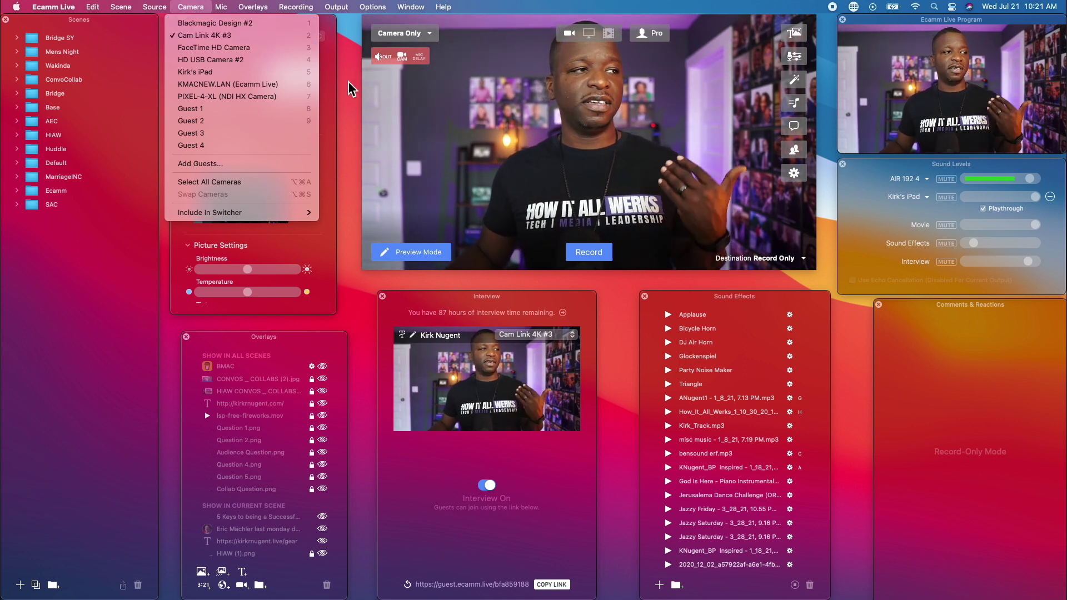
mouse_move(271, 217)
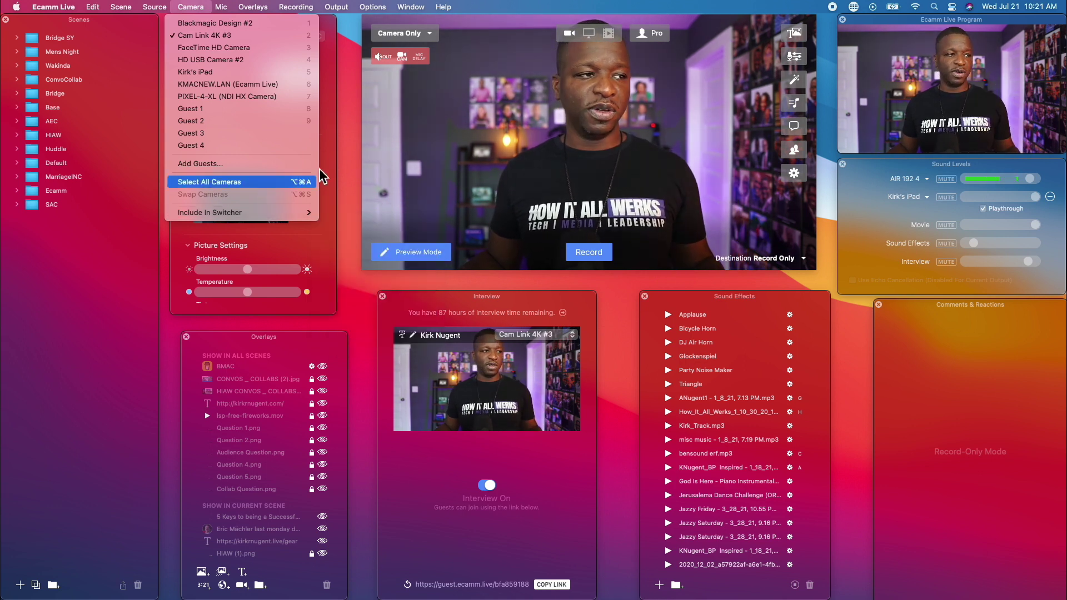
left_click(345, 119)
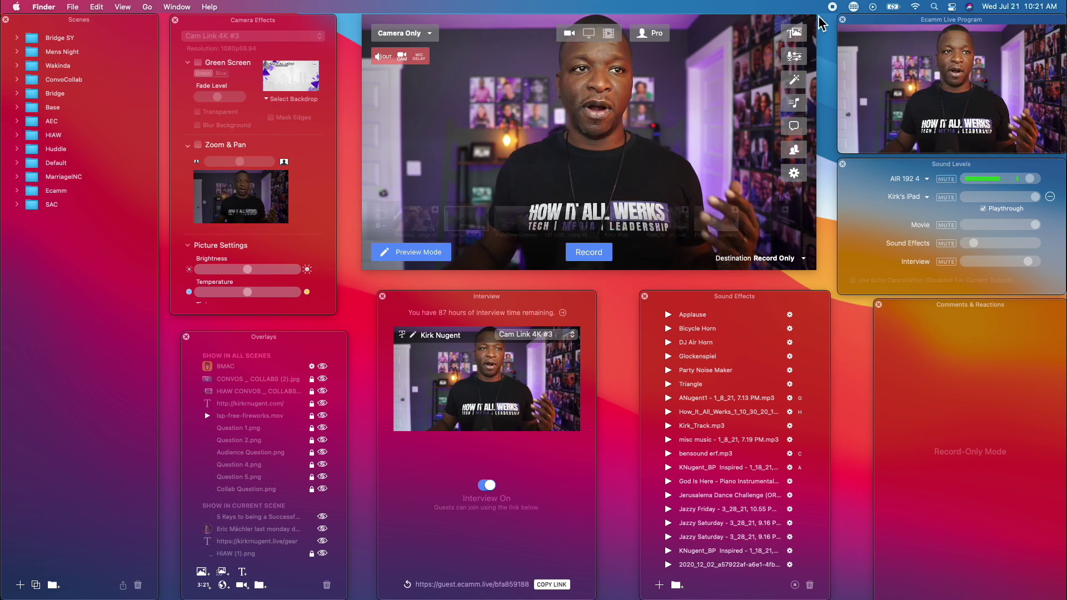
Open the Stream Deck configuration below the camera preview and examine the Stream Deck XL key layout of the Ecamm Live profile.
left_click(854, 8)
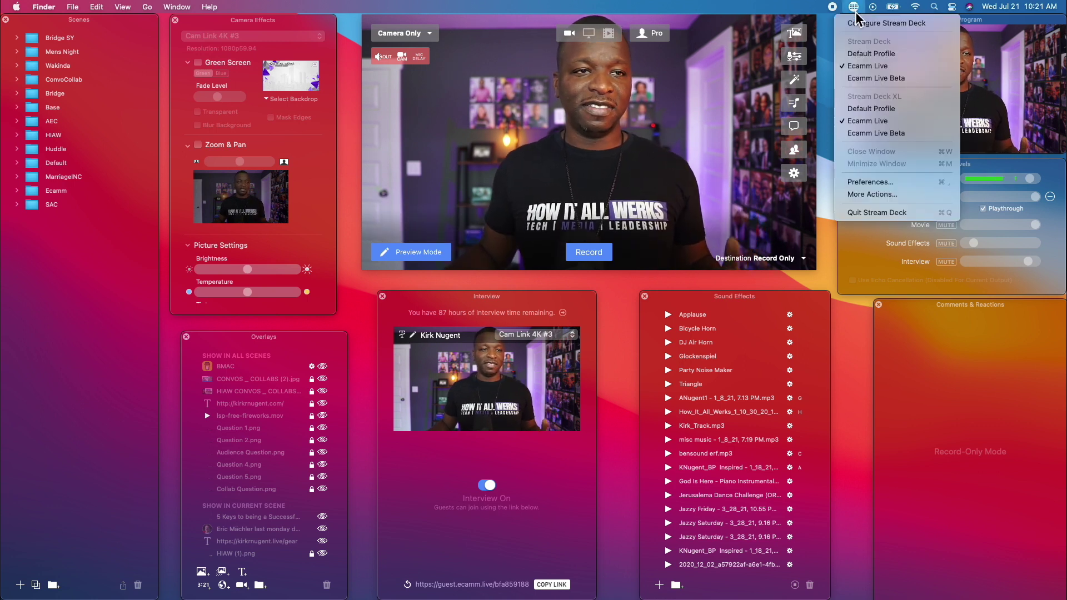
left_click(859, 23)
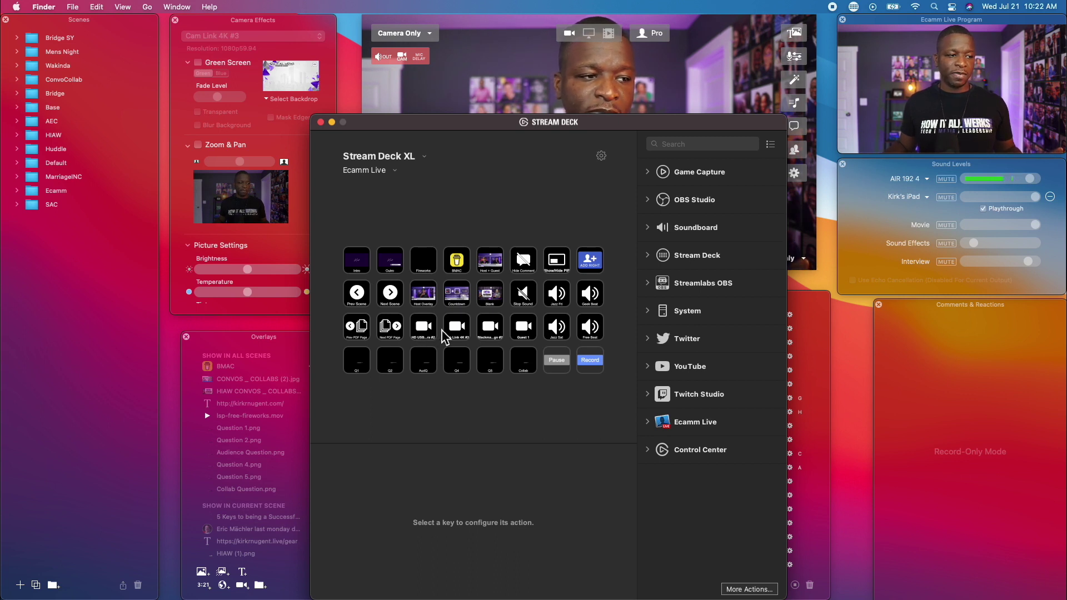
left_click_drag(522, 119, 555, 294)
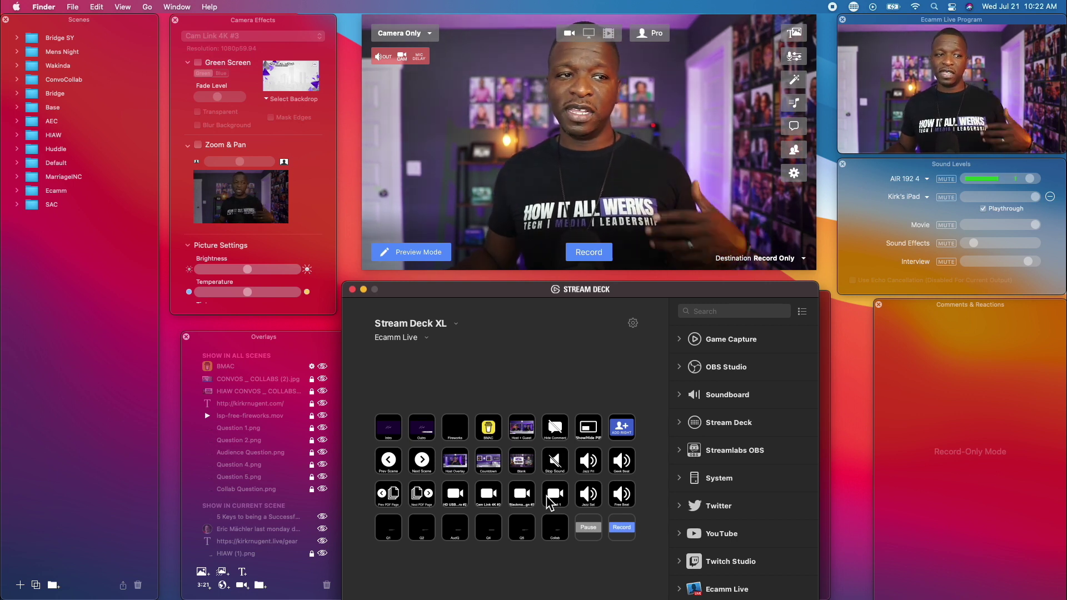
left_click(352, 289)
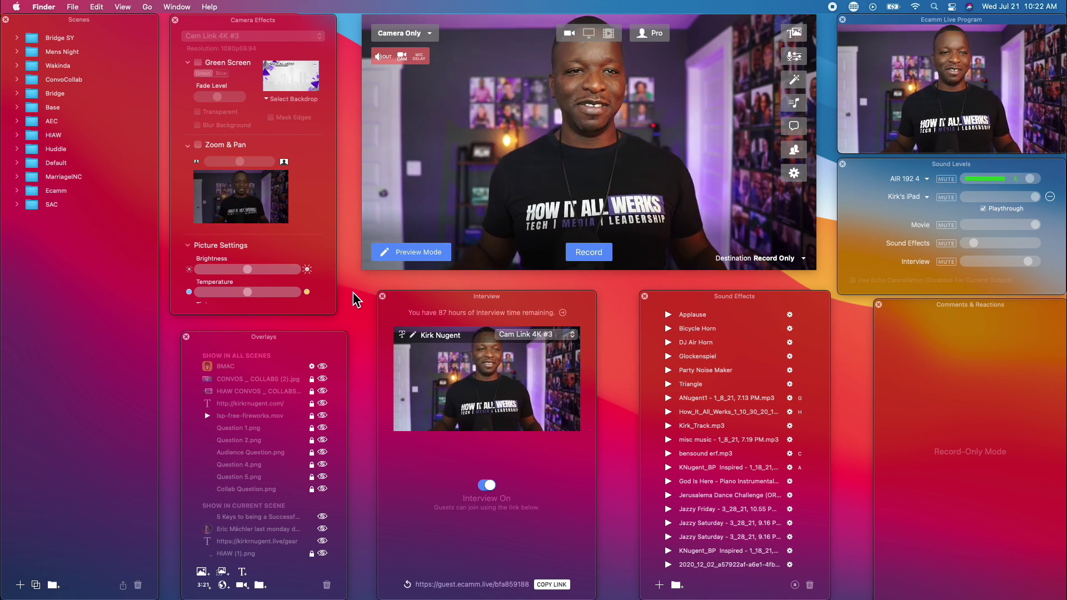
Review the camera switcher thumbnails and compare them with the full list of cameras, guests and switcher inclusion options.
mouse_move(561, 173)
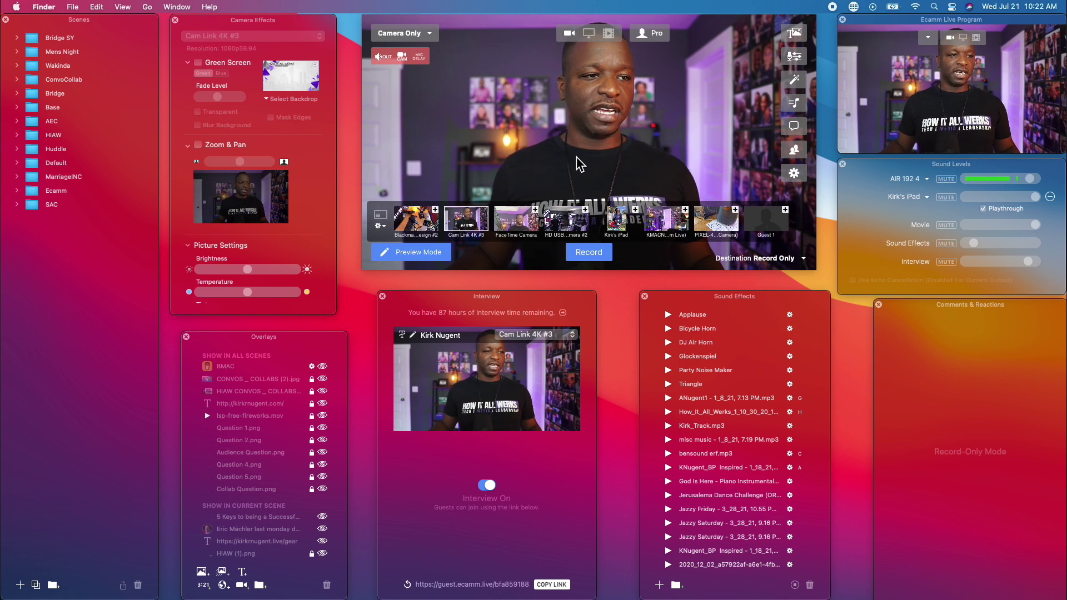
left_click(478, 111)
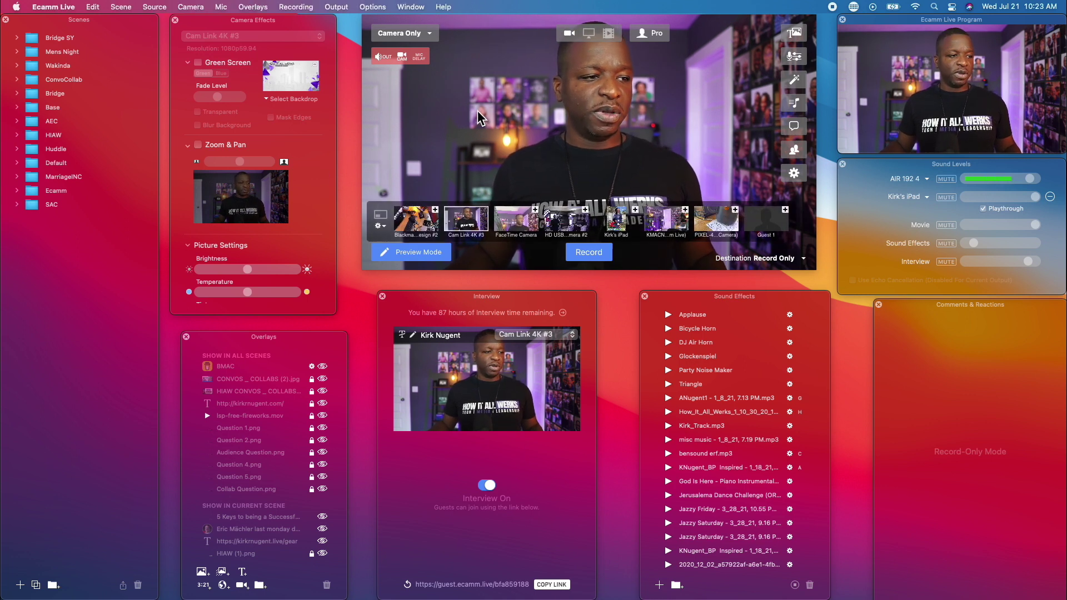
left_click(191, 7)
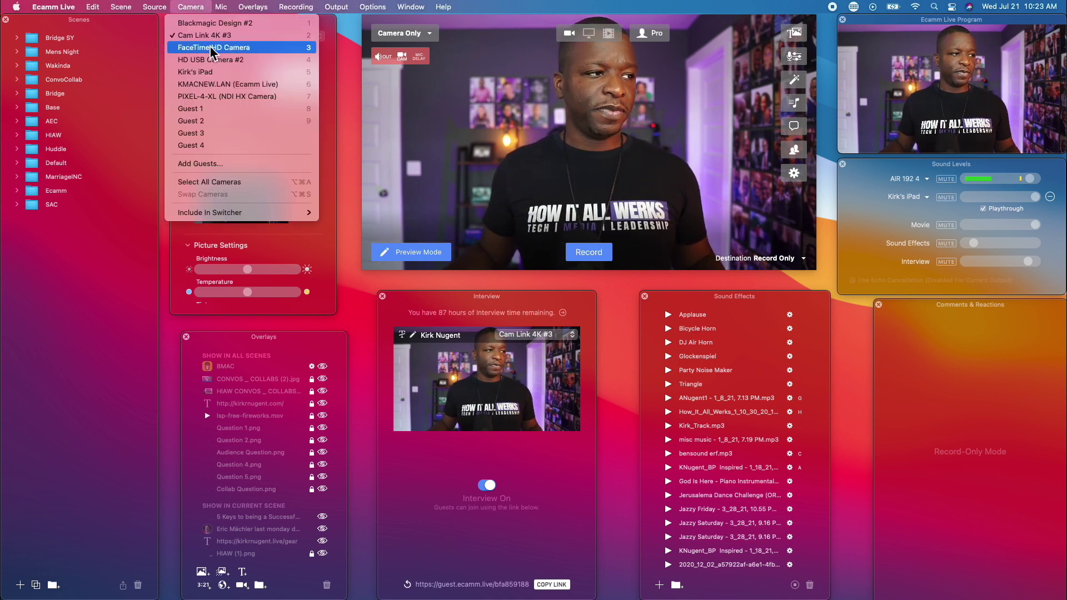
mouse_move(255, 215)
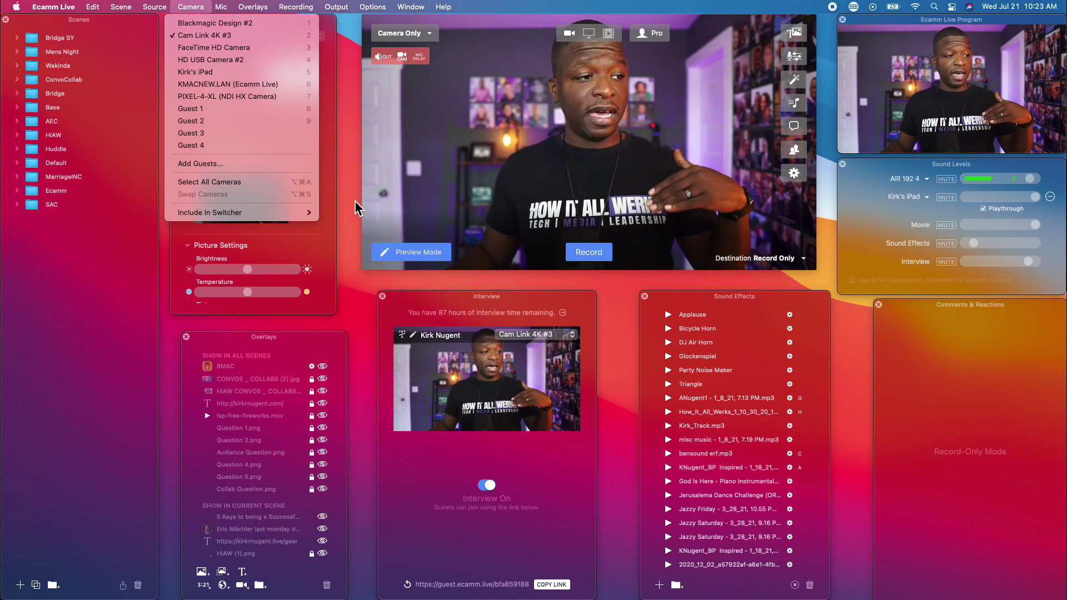
mouse_move(300, 213)
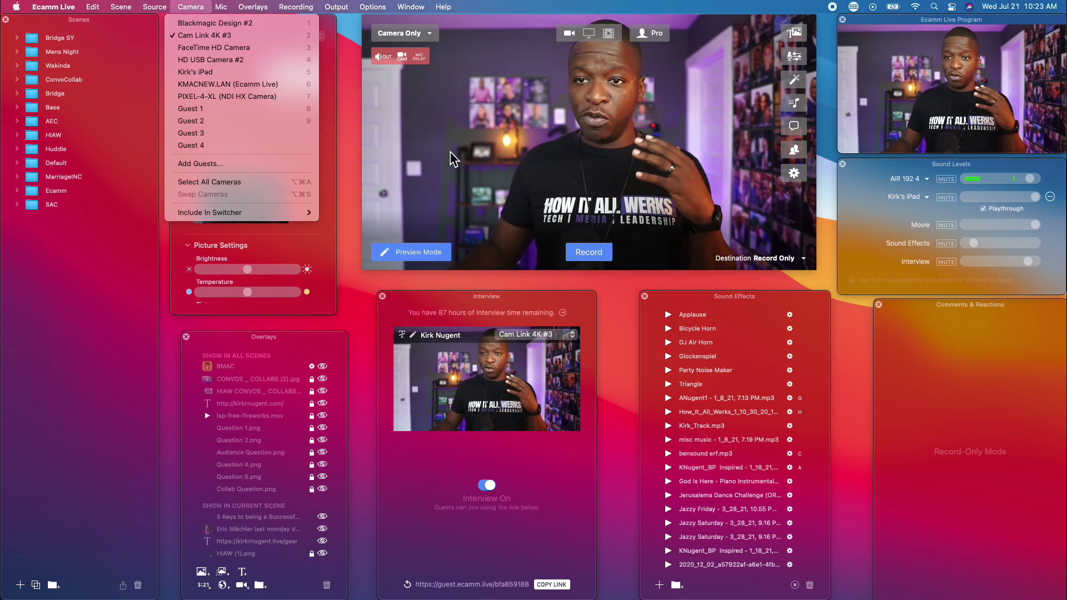
left_click(621, 365)
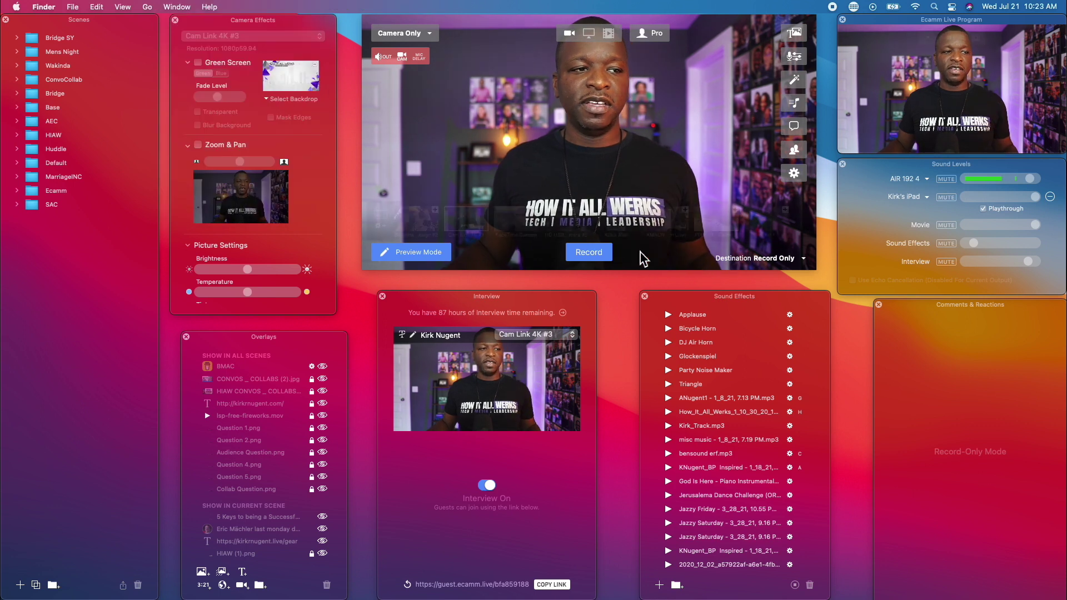
Switch the live shot in turn to Blackmagic Design #2, Cam Link 4K #3, FaceTime HD Camera and HD USB Camera #2.
mouse_move(364, 221)
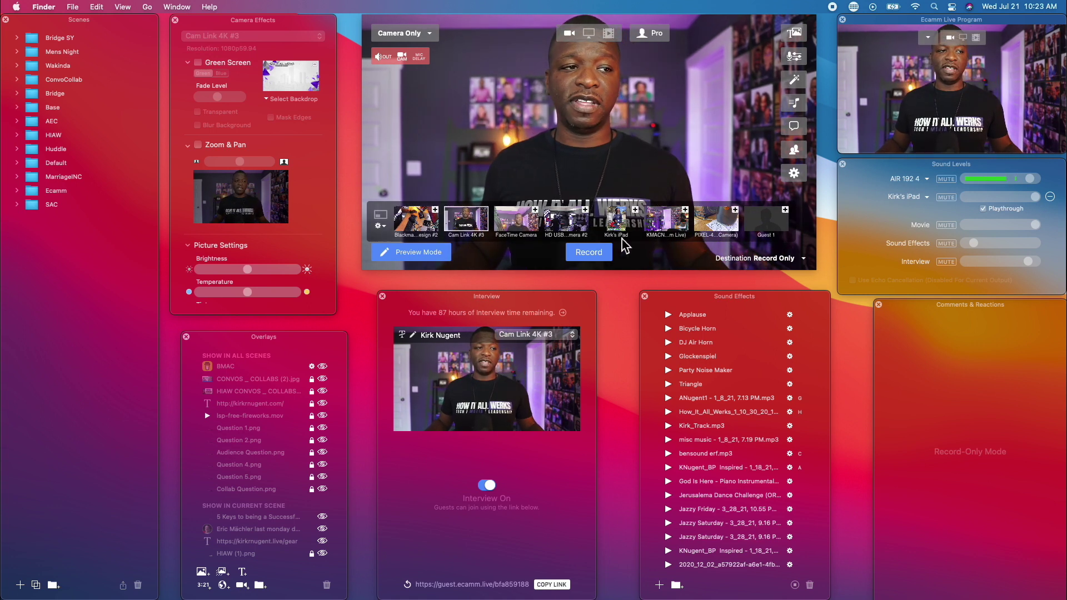
left_click(420, 222)
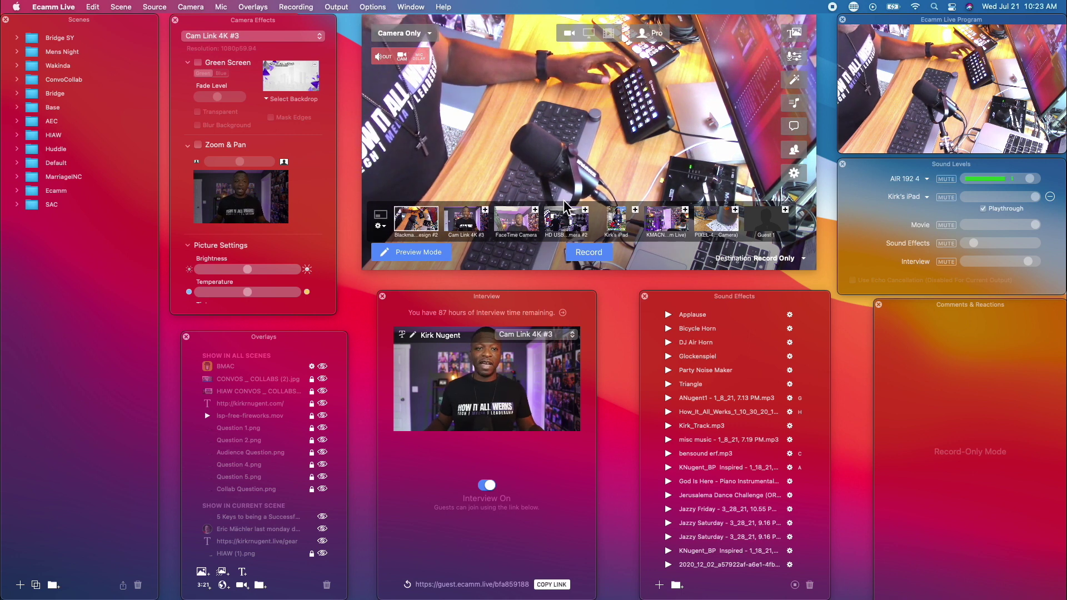
left_click(473, 228)
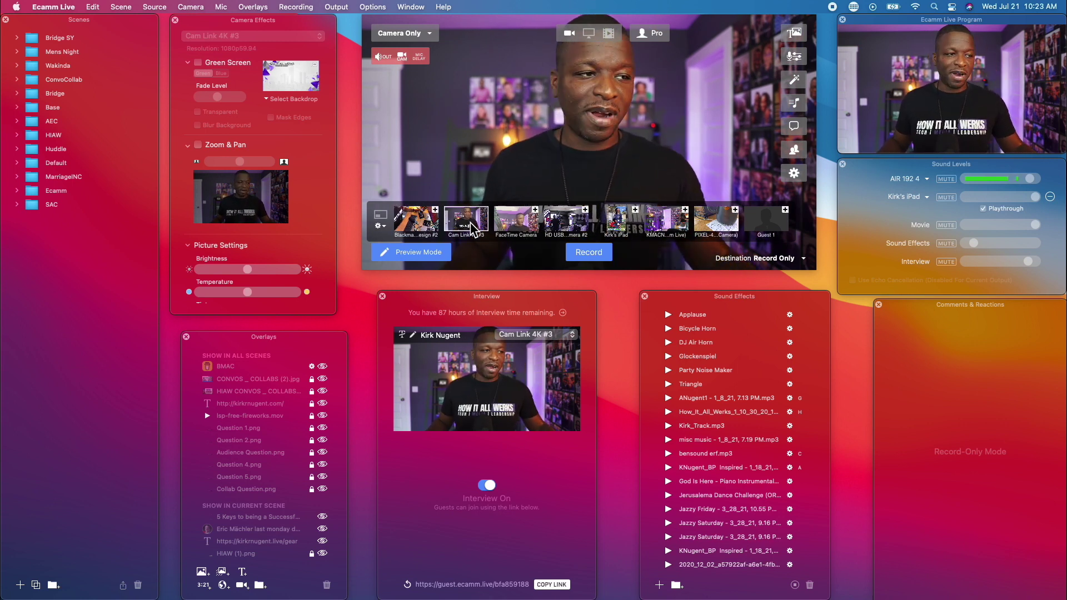
left_click(521, 228)
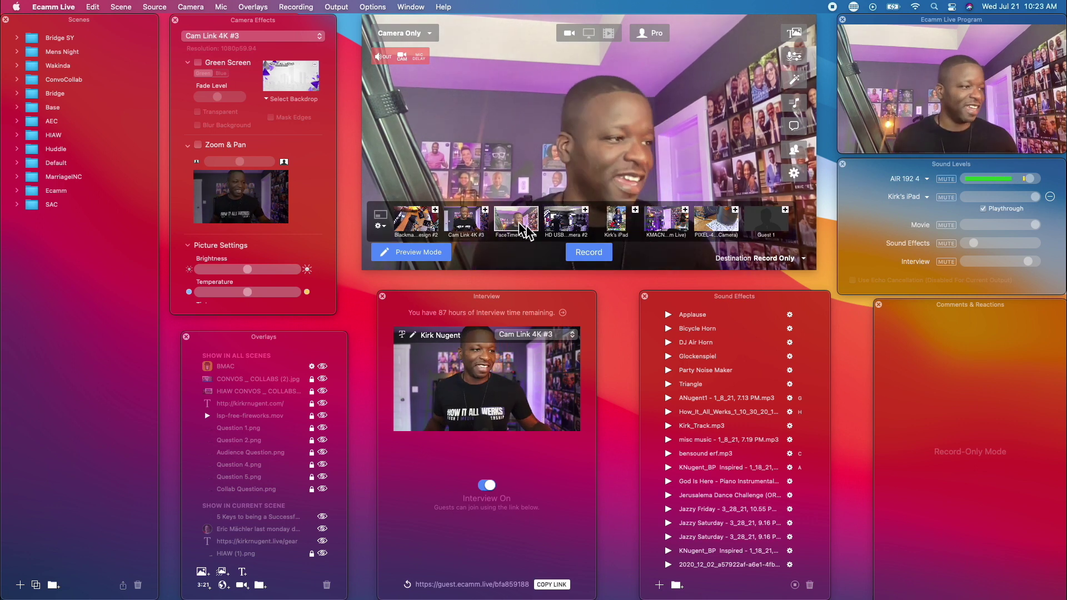
left_click(564, 228)
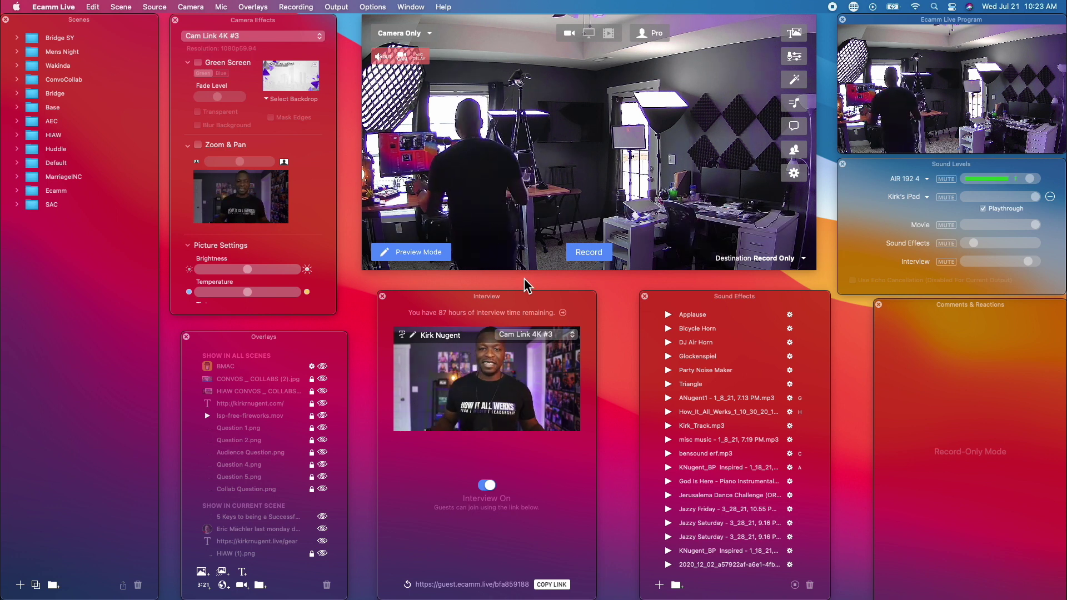
mouse_move(562, 196)
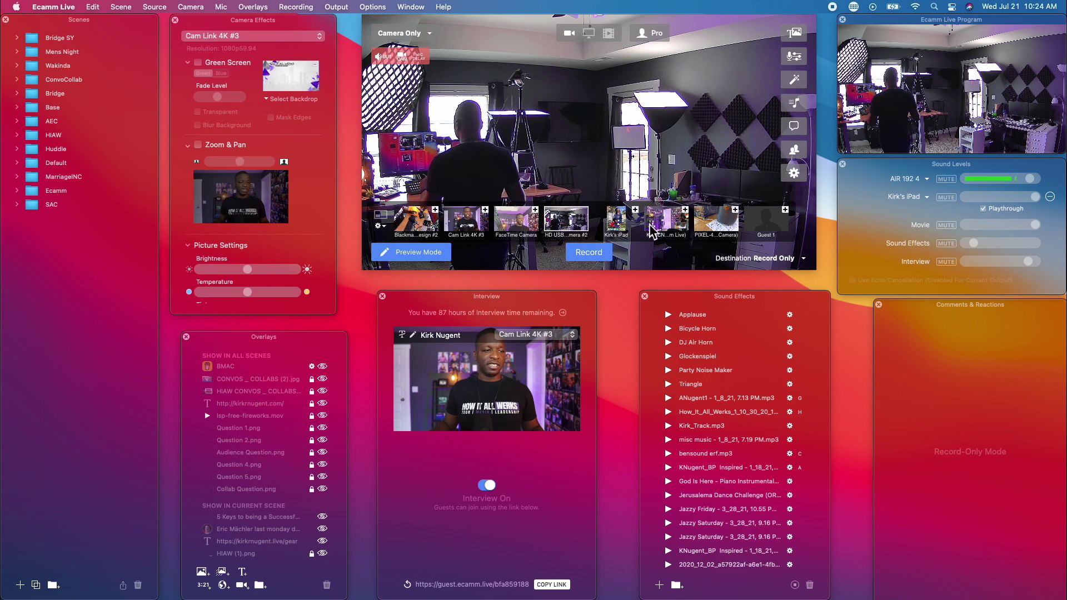
Show the iPad as the main source and add Cam Link 4K #3 as a picture-in-picture placed beside the left edge of the iPad screen.
left_click(615, 222)
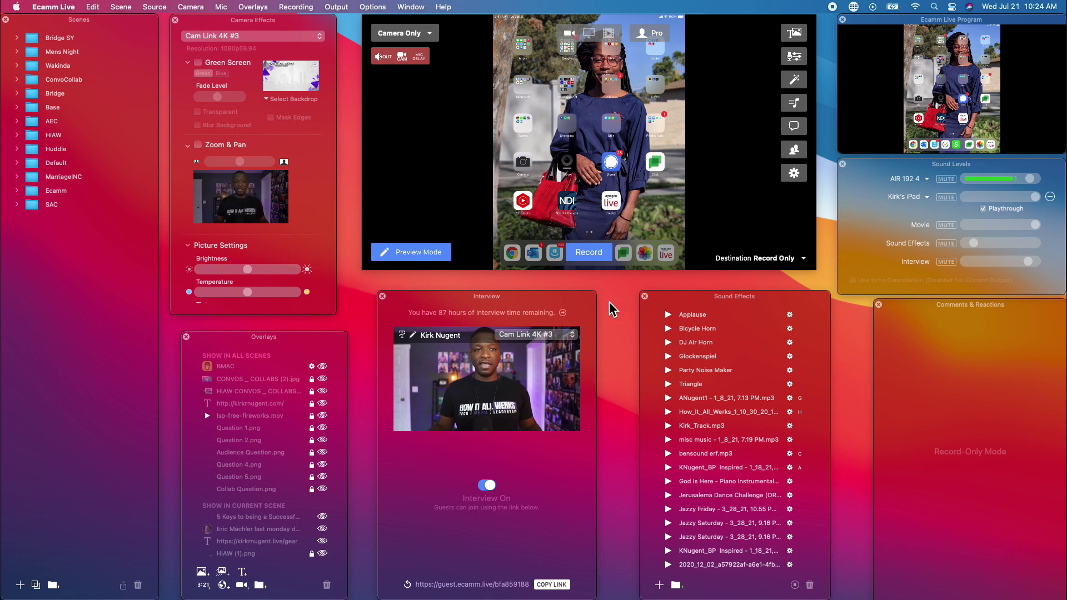
mouse_move(574, 258)
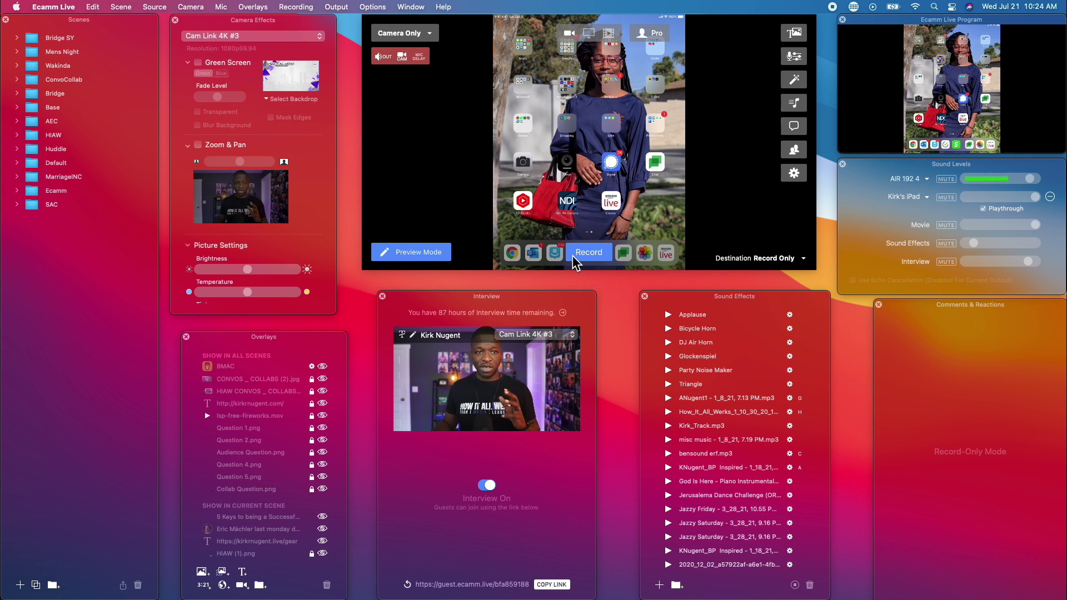
mouse_move(542, 241)
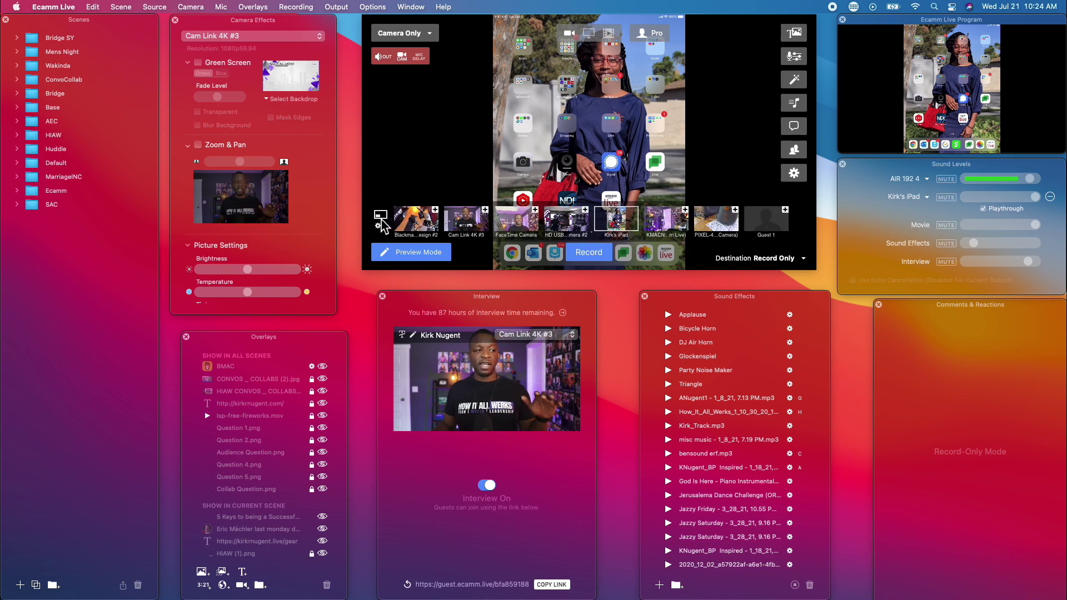
left_click(470, 226)
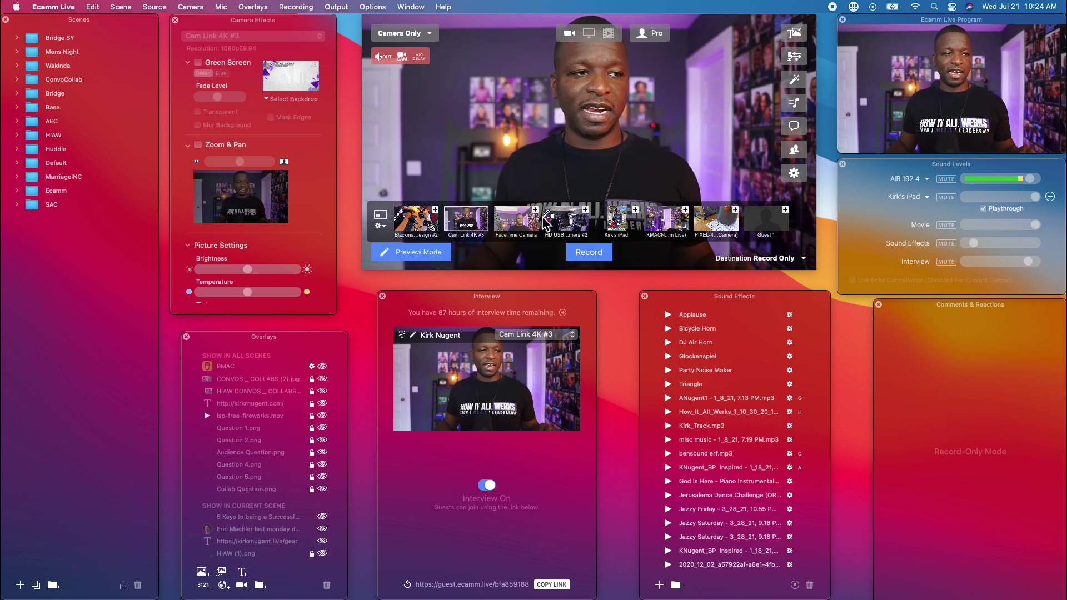
left_click(616, 223)
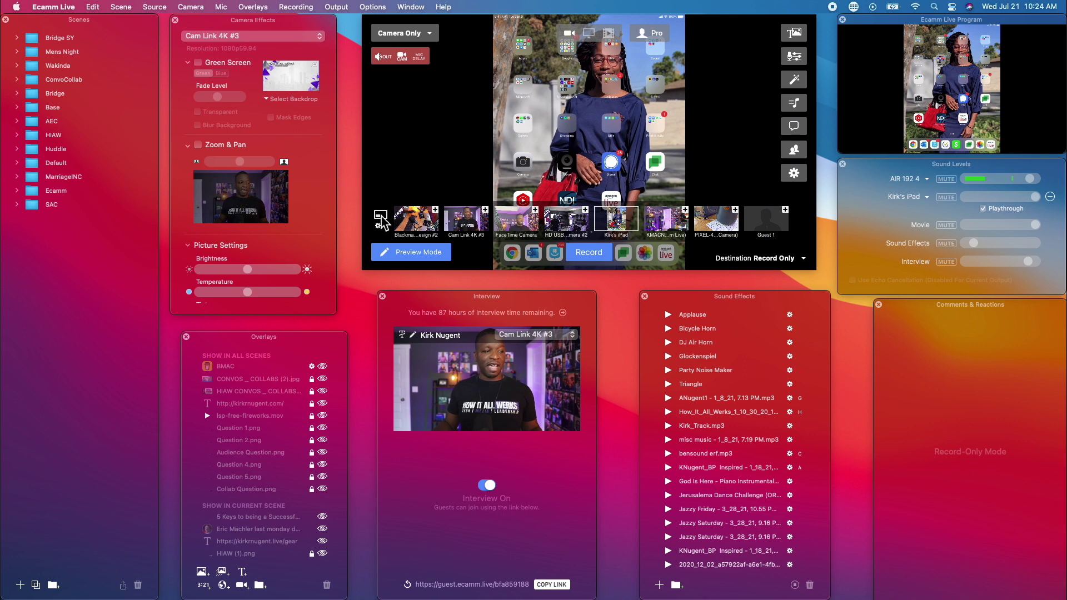
left_click(486, 211)
left_click_drag(698, 196, 429, 150)
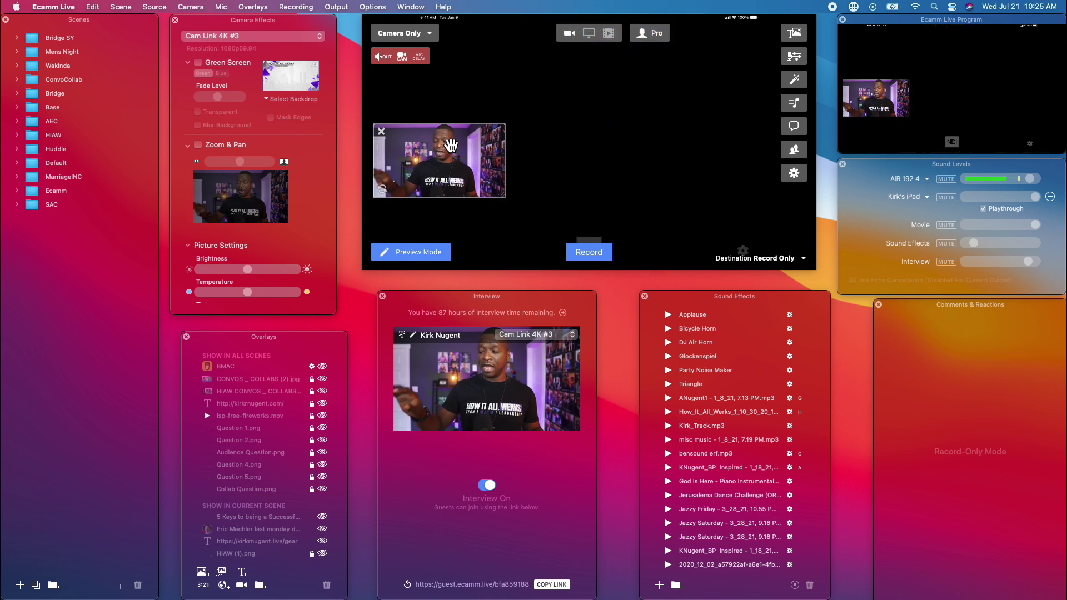
mouse_move(451, 146)
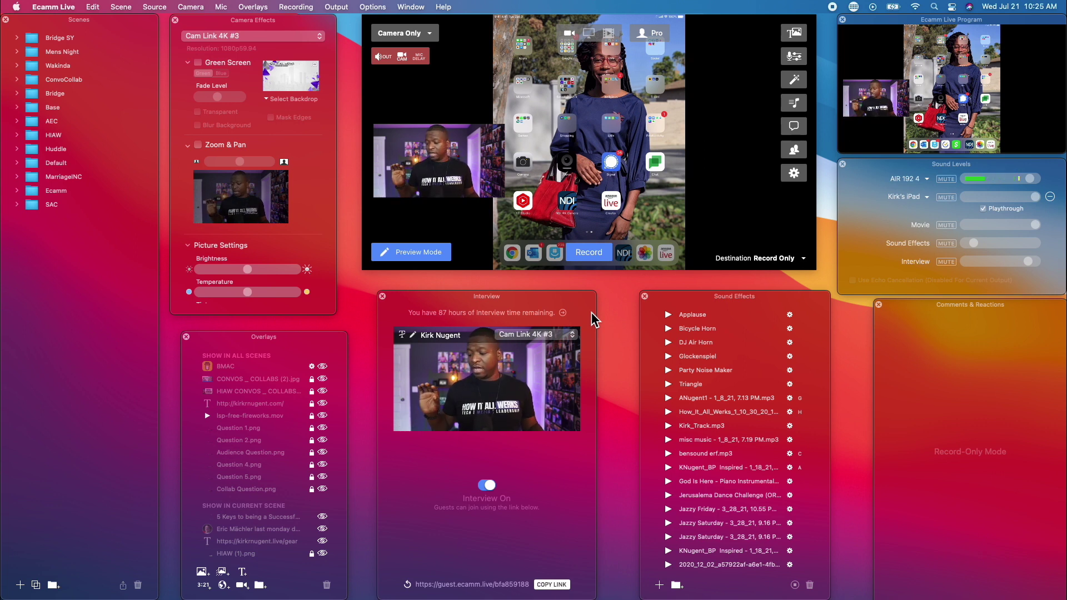
Switch the main source behind the picture-in-picture to the KMACNEW.LAN (Ecamm Live) feed.
mouse_move(608, 257)
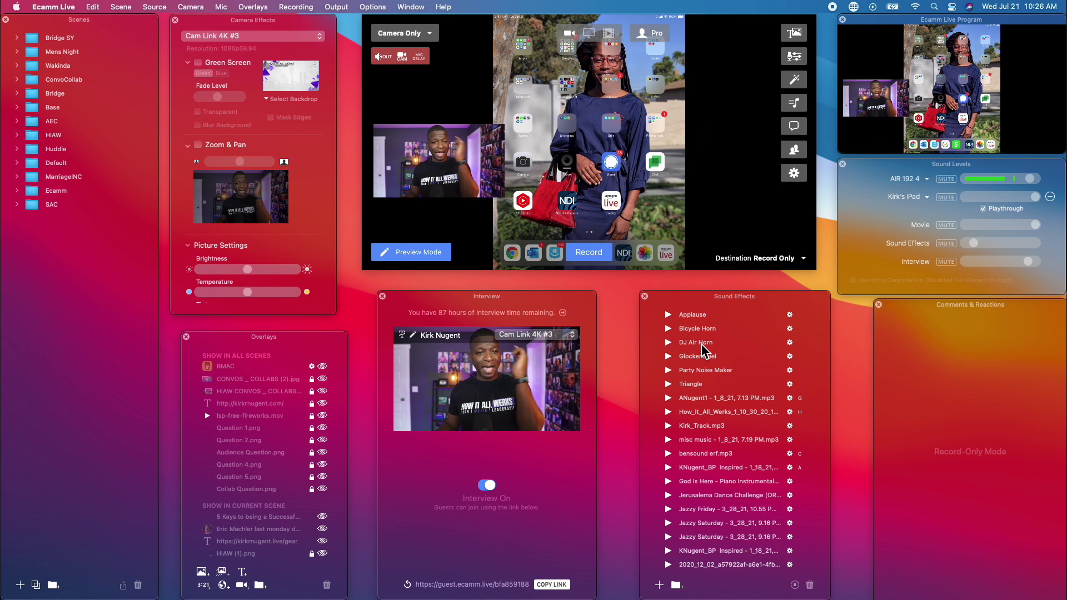
mouse_move(628, 230)
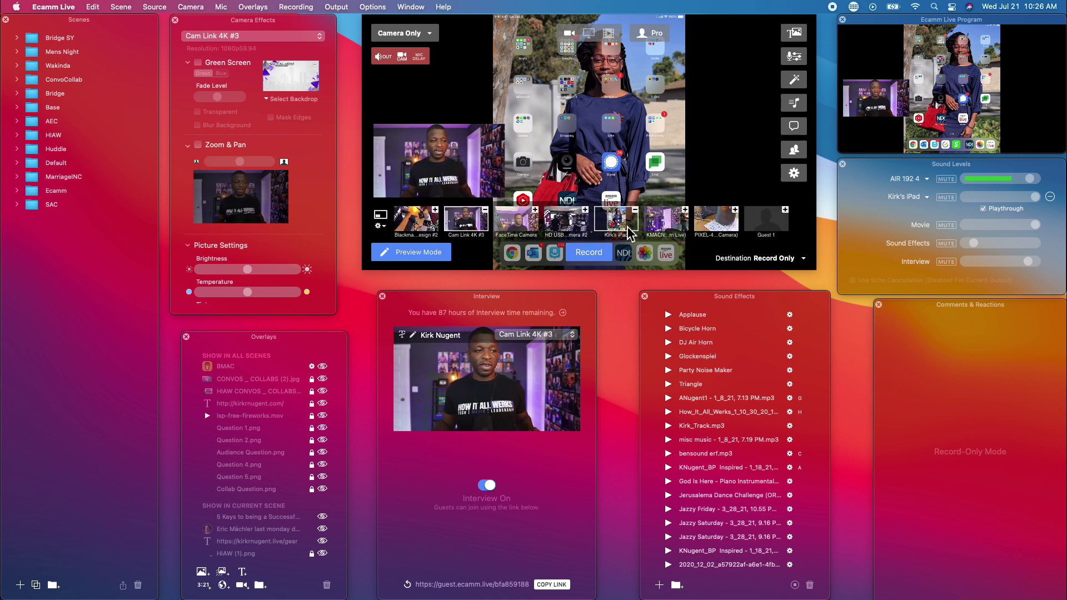
left_click(666, 219)
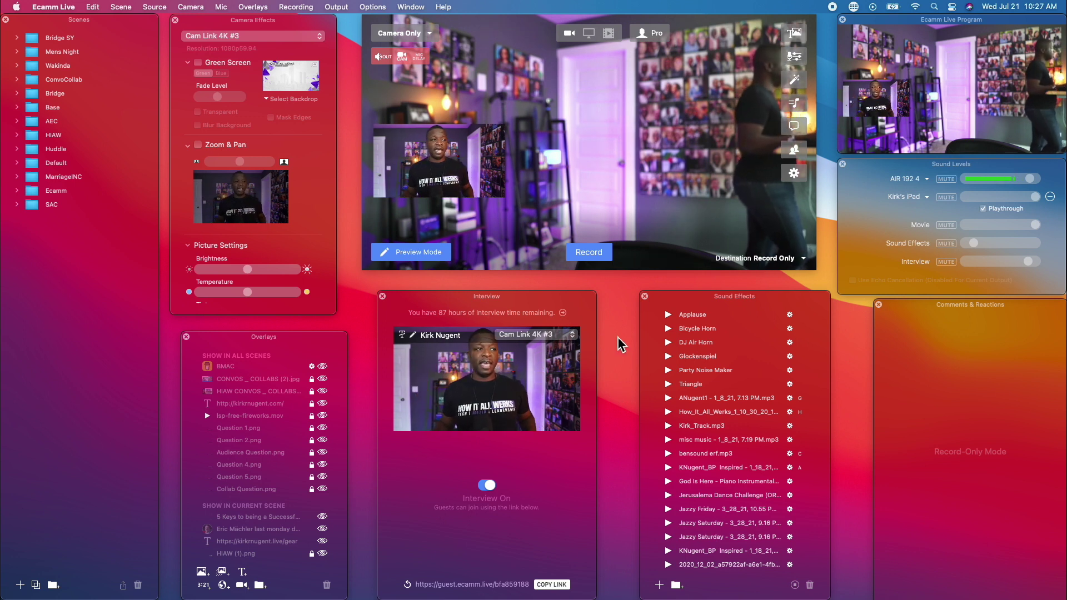
Examine the NDI Output resolution options and leave the setting as it is.
mouse_move(545, 117)
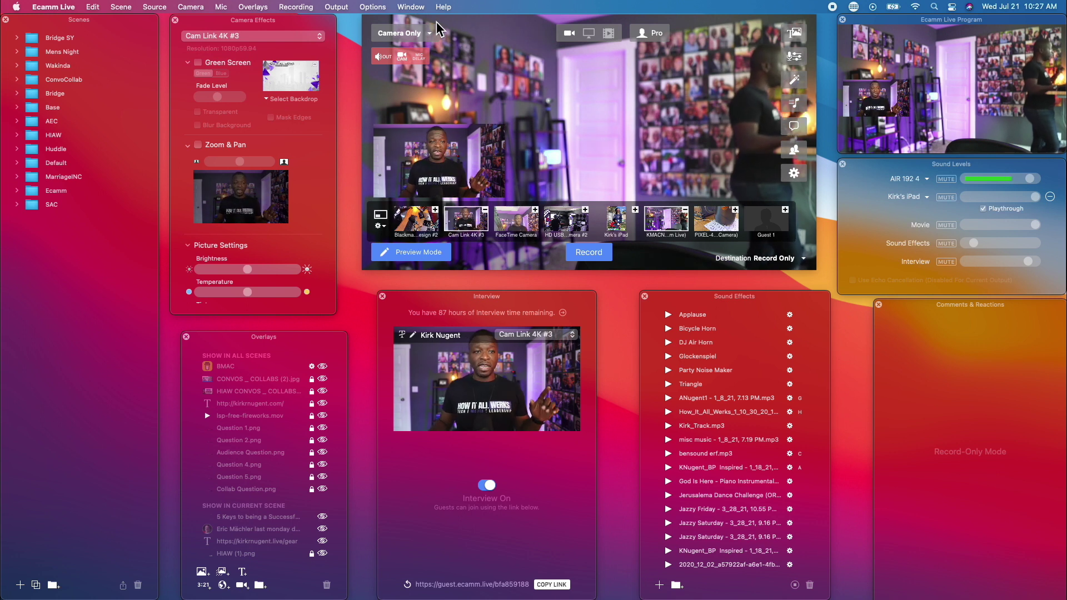
mouse_move(500, 89)
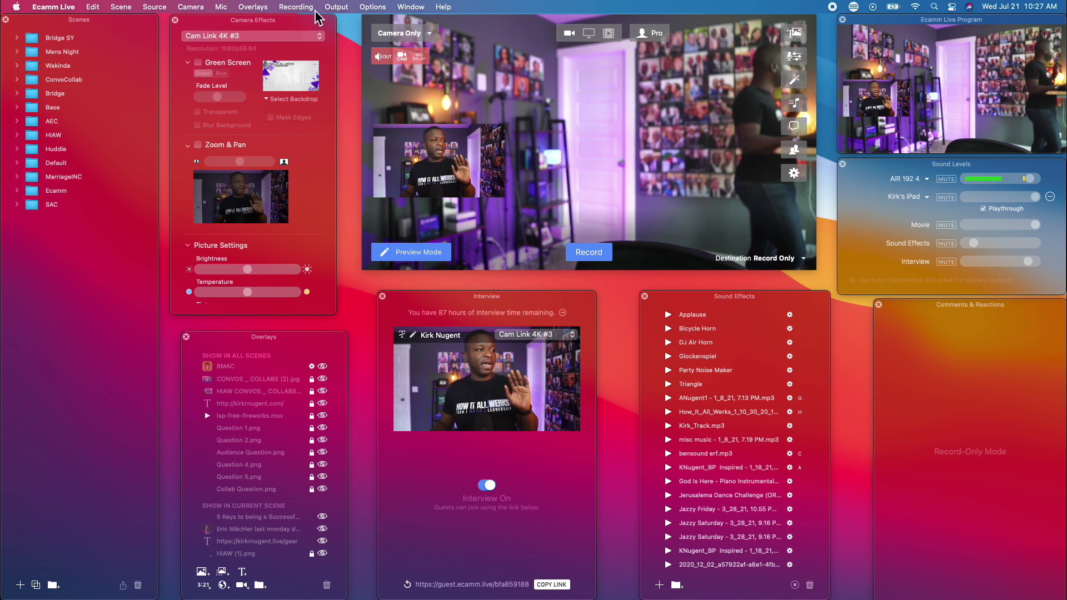
left_click(332, 8)
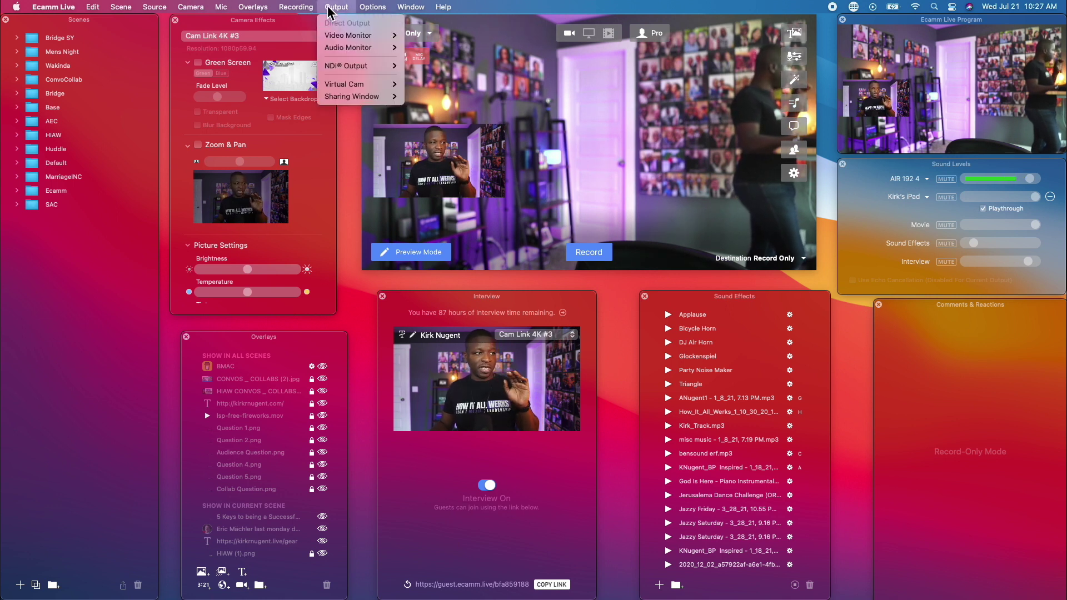
mouse_move(343, 68)
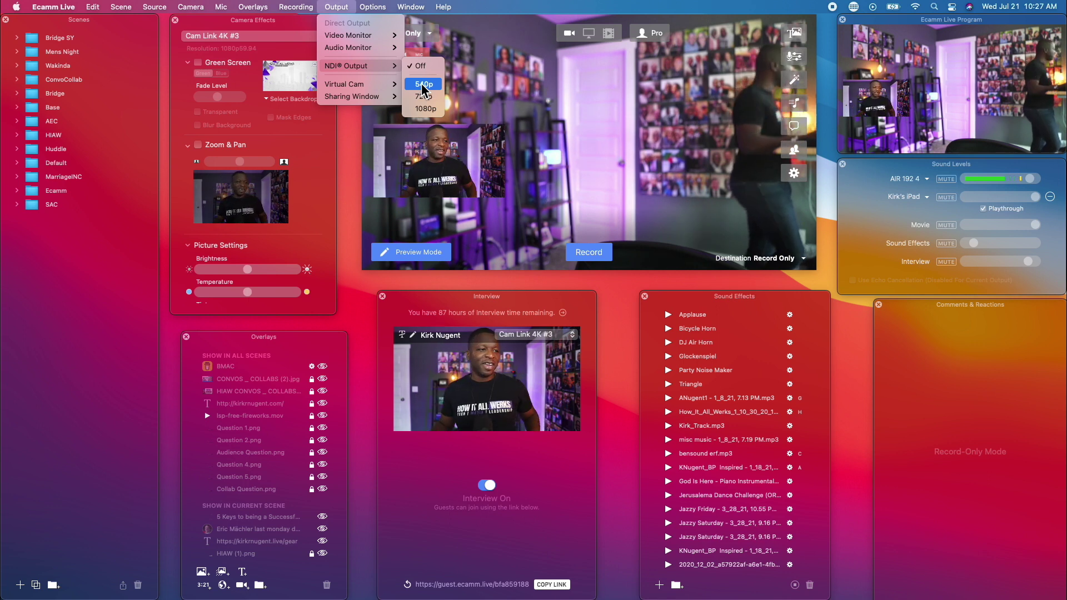
left_click(487, 92)
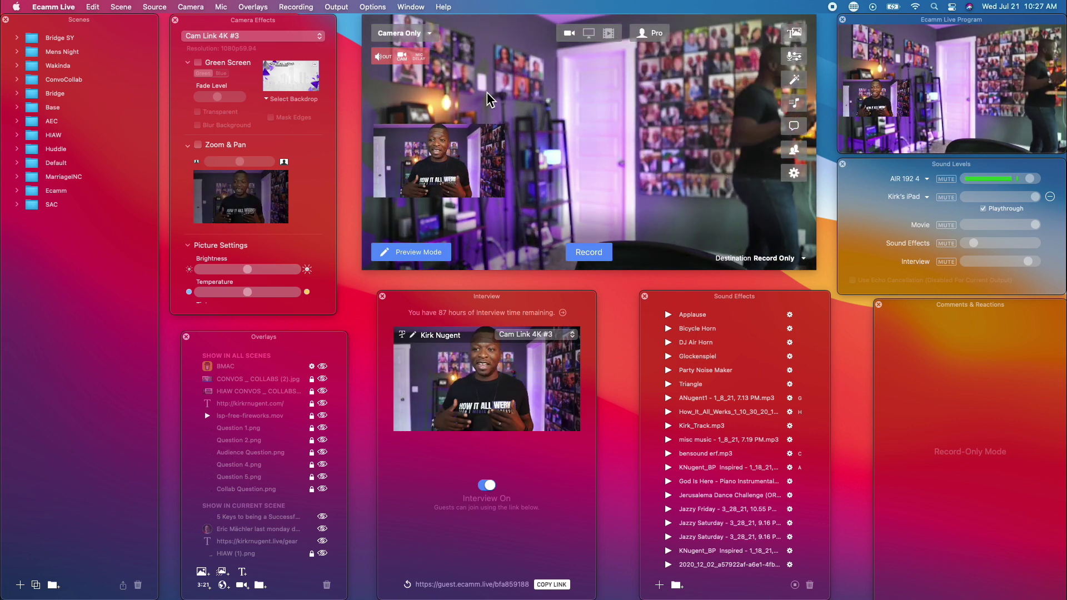
Switch the main source to HD USB Camera #2, then to PIXEL-4-XL (NDI HX Camera), and swap it with the Cam Link 4K #3 picture-in-picture.
mouse_move(526, 182)
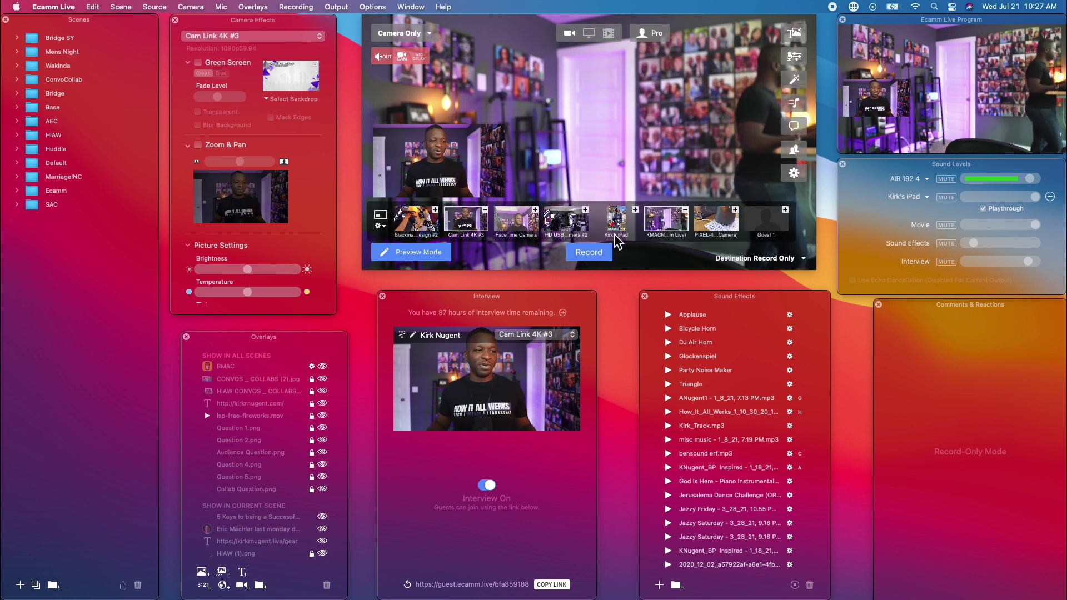
left_click(580, 232)
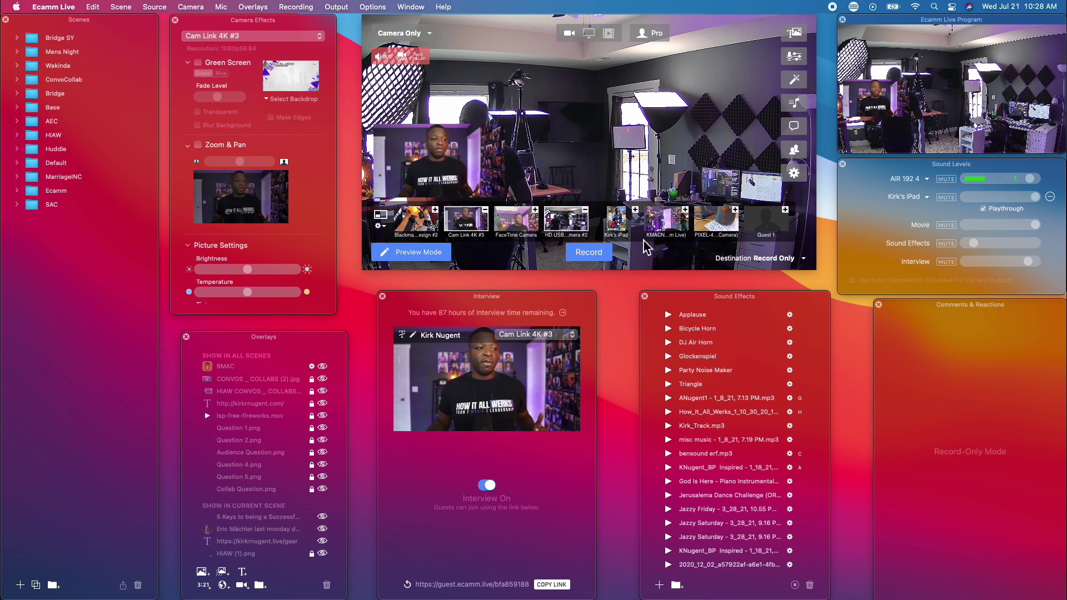
left_click(718, 218)
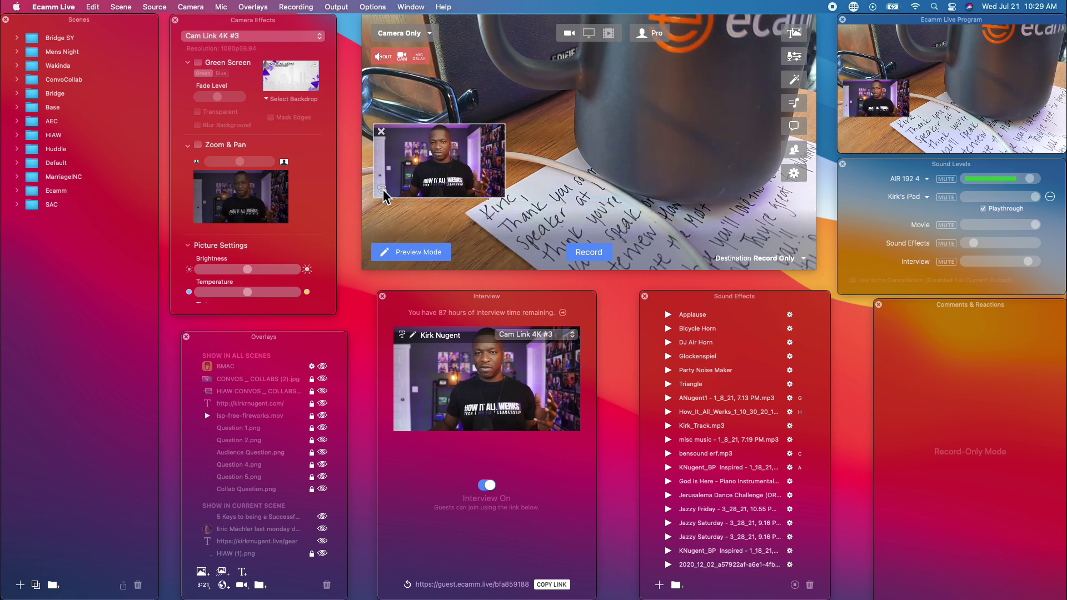
left_click(383, 189)
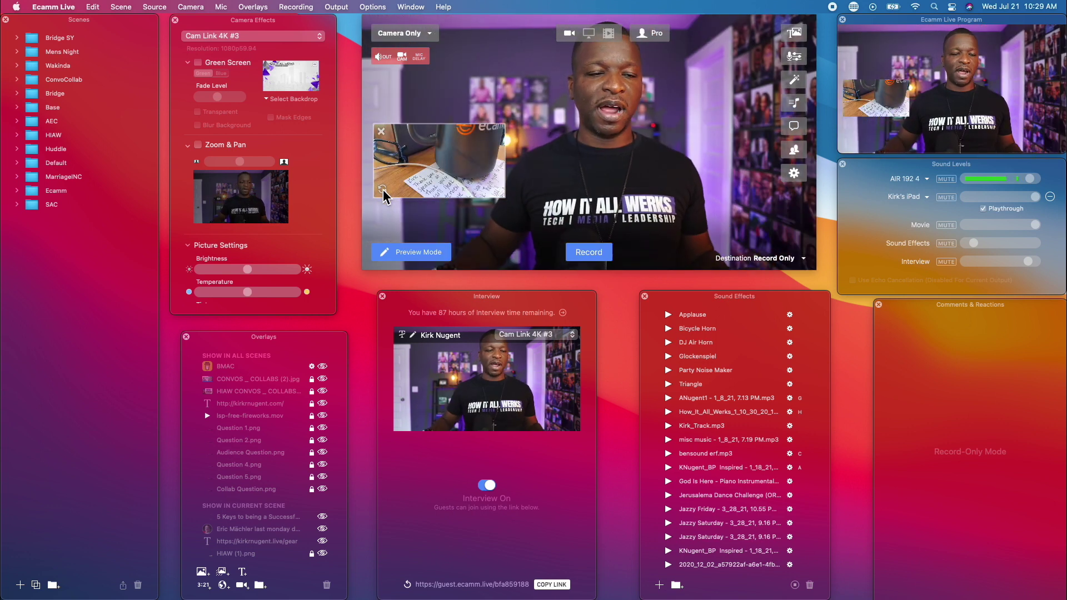
Remove the PIXEL-4-XL camera from the shot and add Blackmagic Design #2 side by side with Cam Link 4K #3.
mouse_move(561, 192)
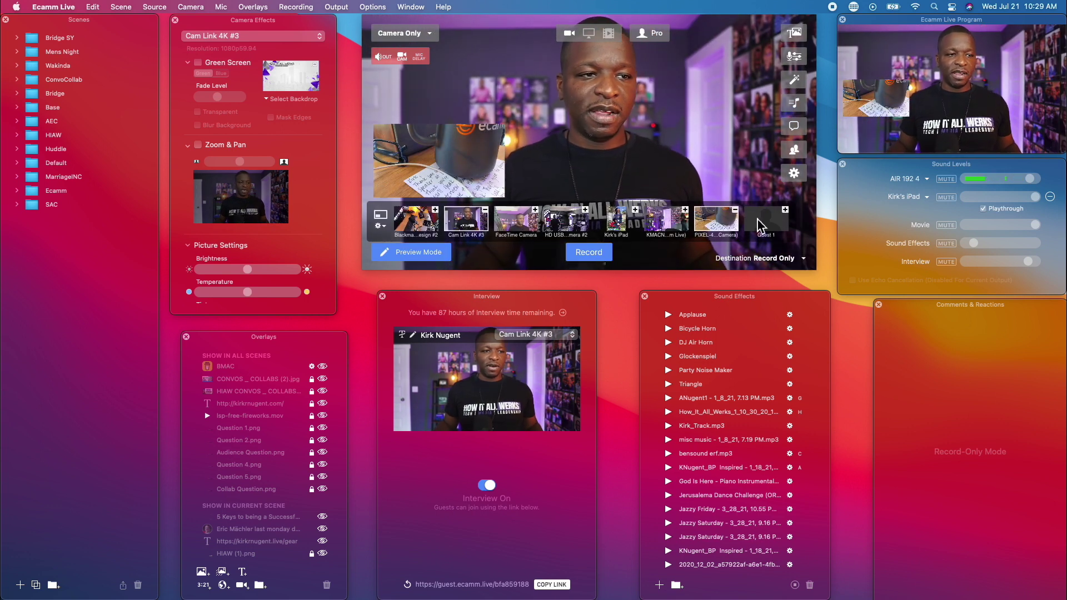
left_click(737, 212)
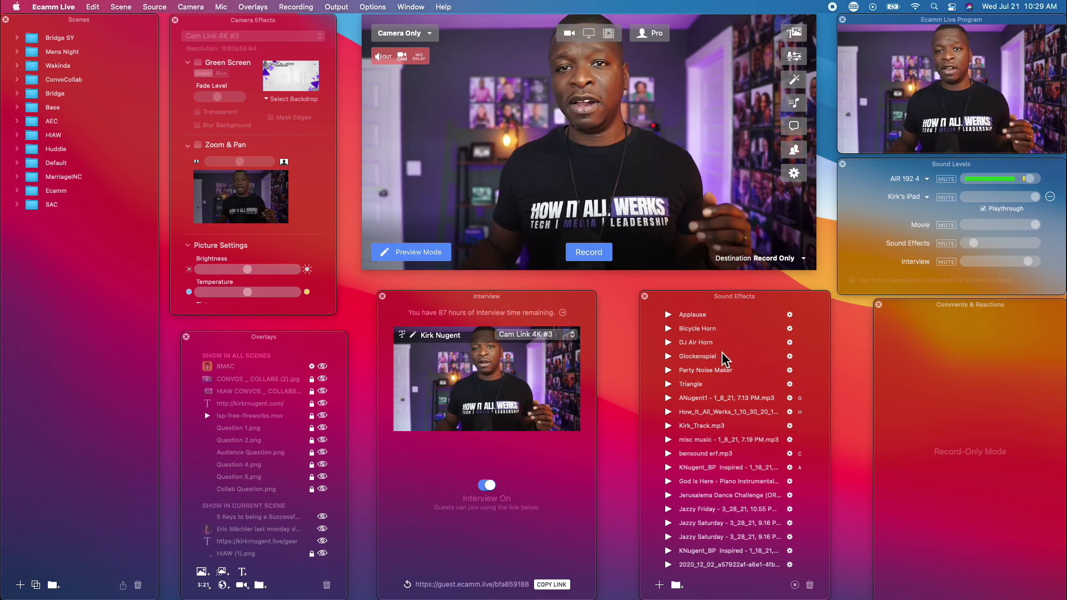
mouse_move(591, 262)
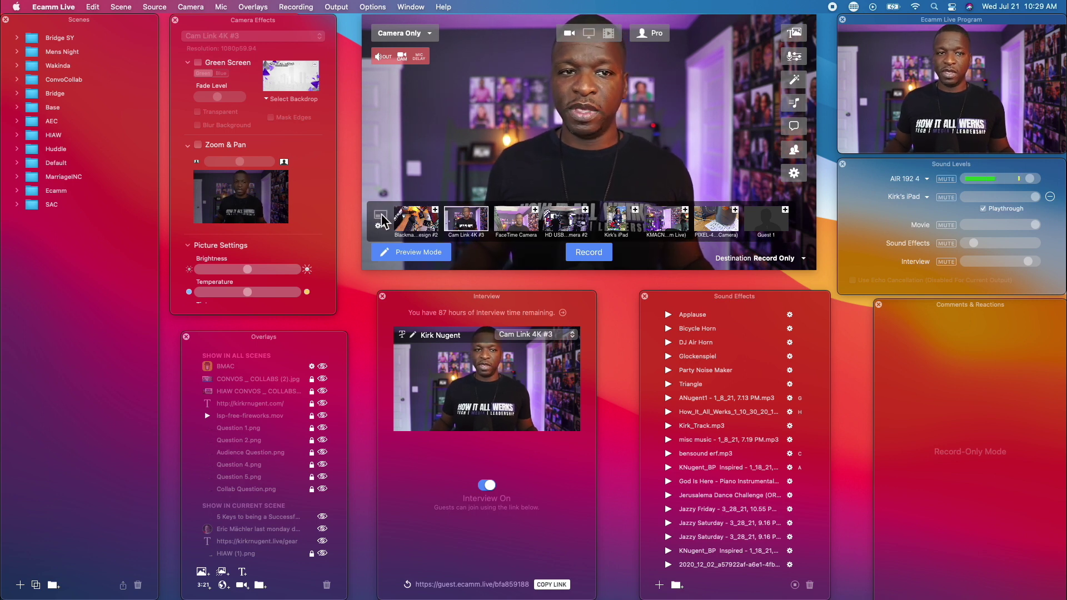
left_click(435, 211)
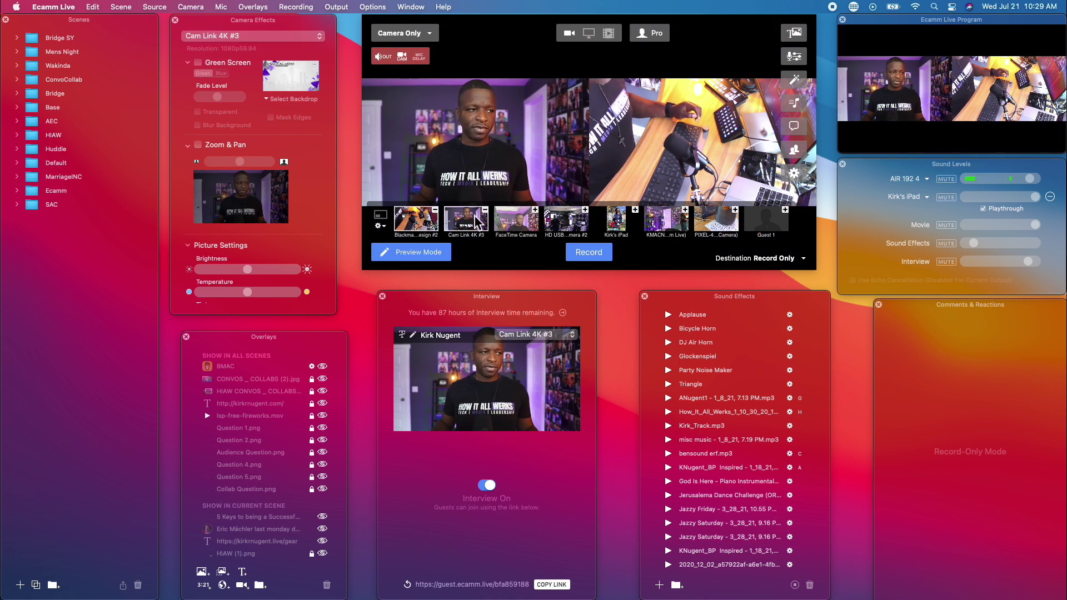
Turn on Crop Split Screen for the two-camera shot, and switch it off again to restore the uncropped layout.
left_click(382, 225)
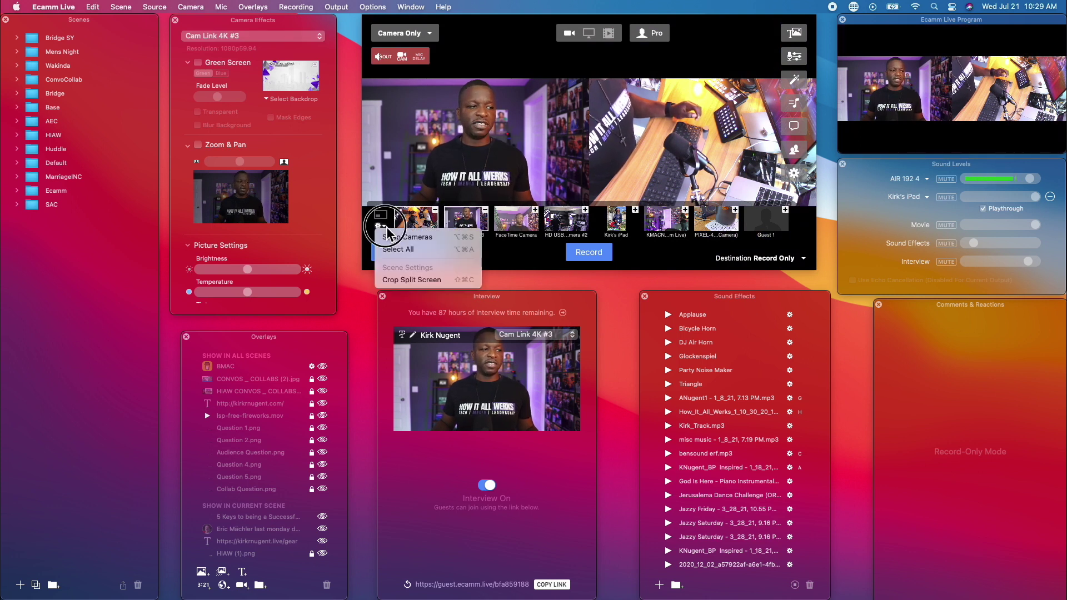
left_click(403, 280)
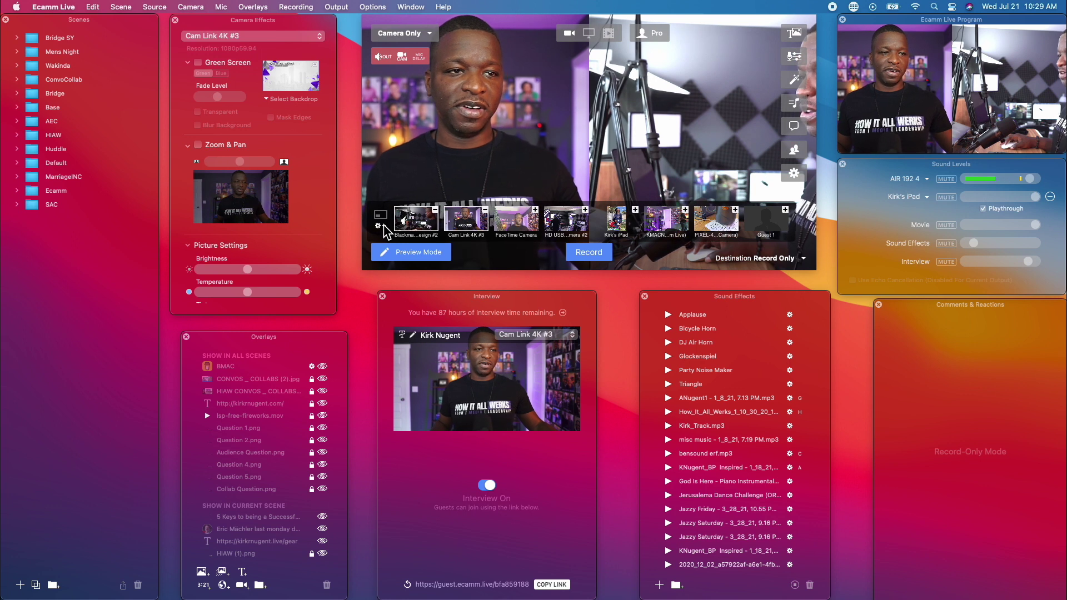
left_click(383, 226)
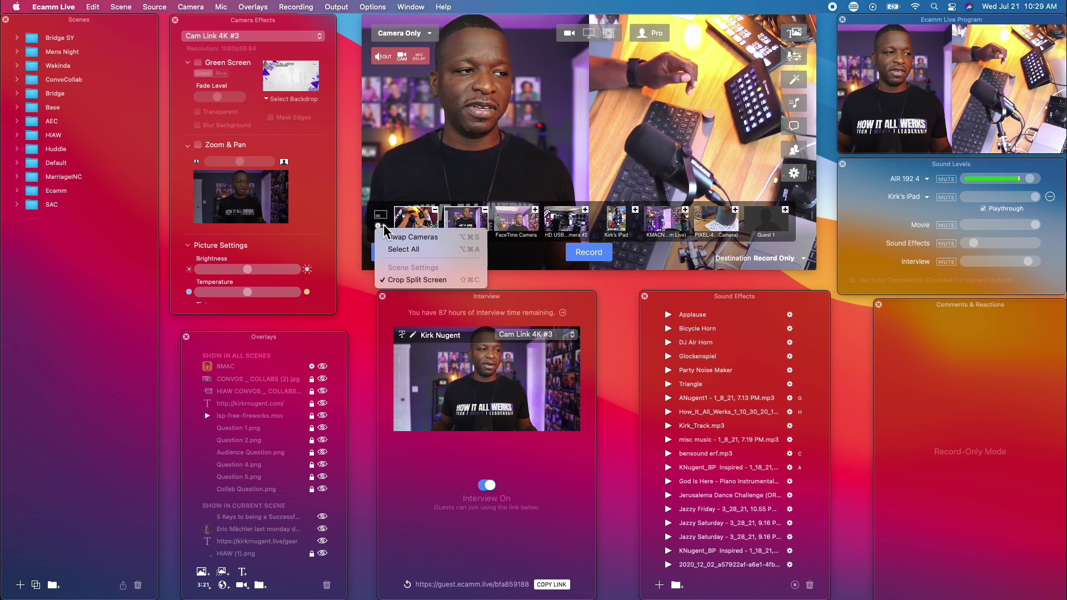
left_click(390, 278)
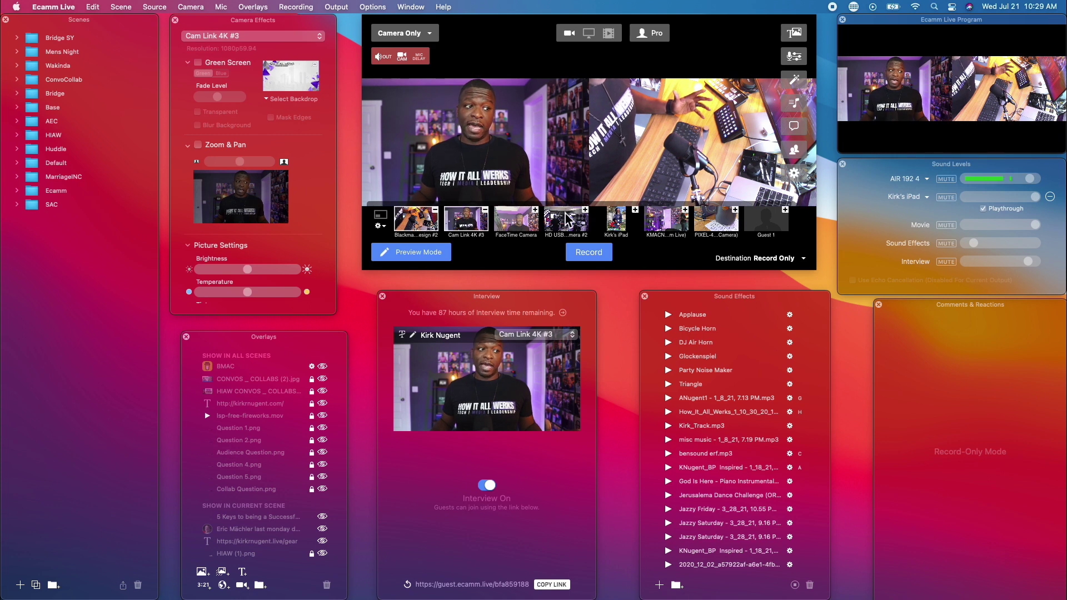
Add HD USB Camera #2, the KMACNEW.LAN (Ecamm Live) feed and PIXEL-4-XL (NDI HX Camera) to the split-screen shot.
left_click(585, 211)
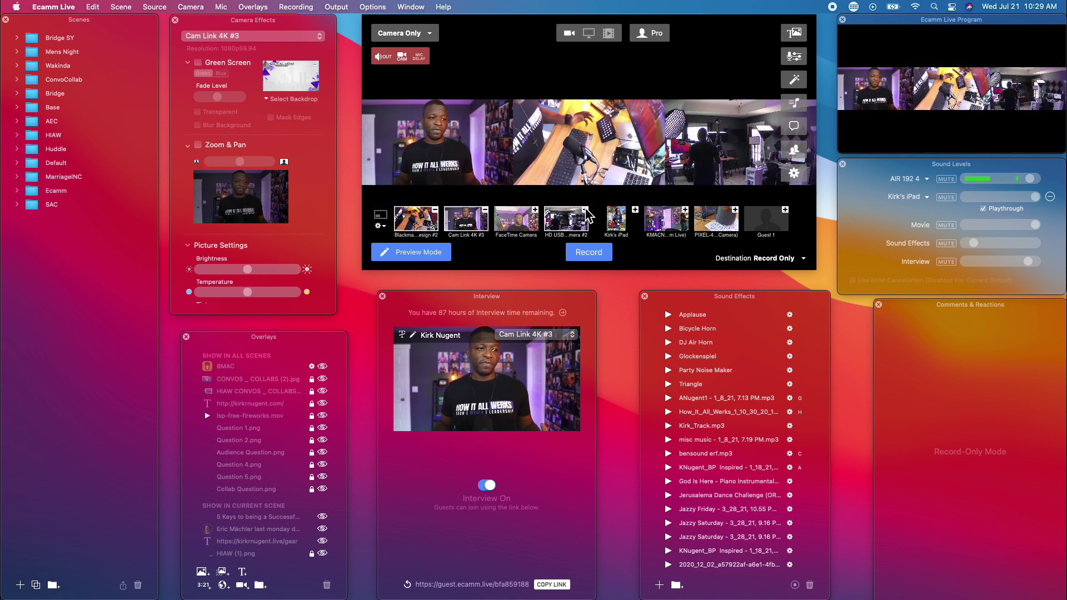
left_click(687, 210)
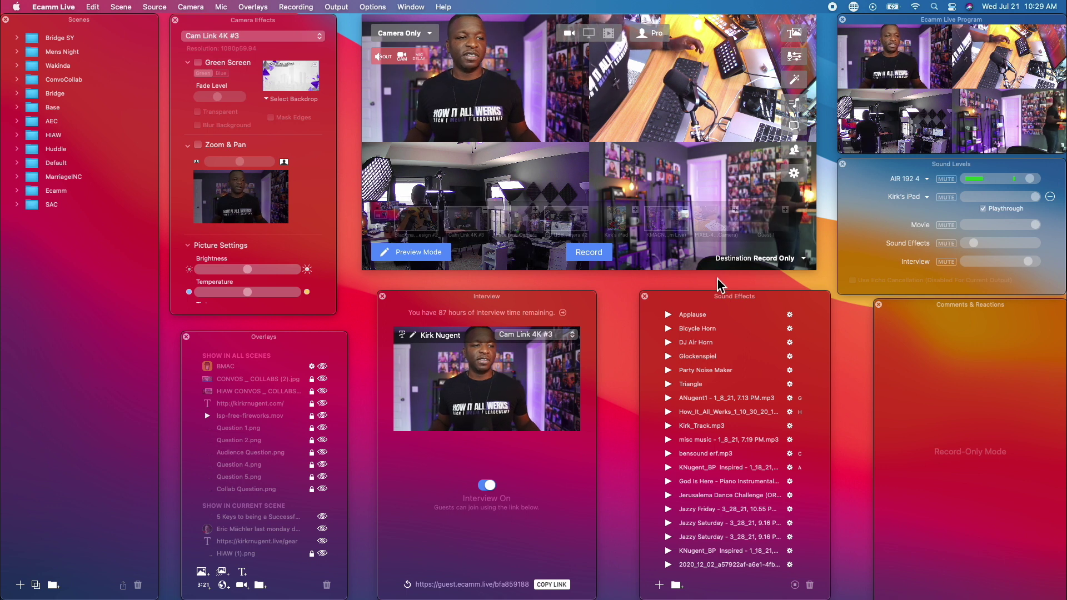
left_click(734, 210)
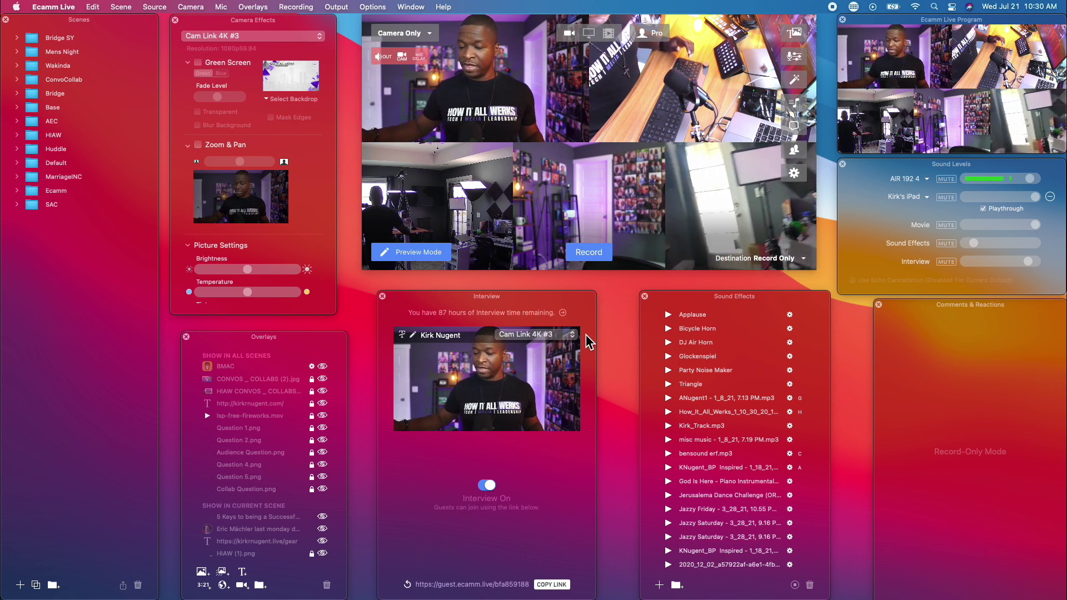
Add the iPad and the FaceTime Camera to the split-screen shot alongside the five cameras already in it.
mouse_move(605, 266)
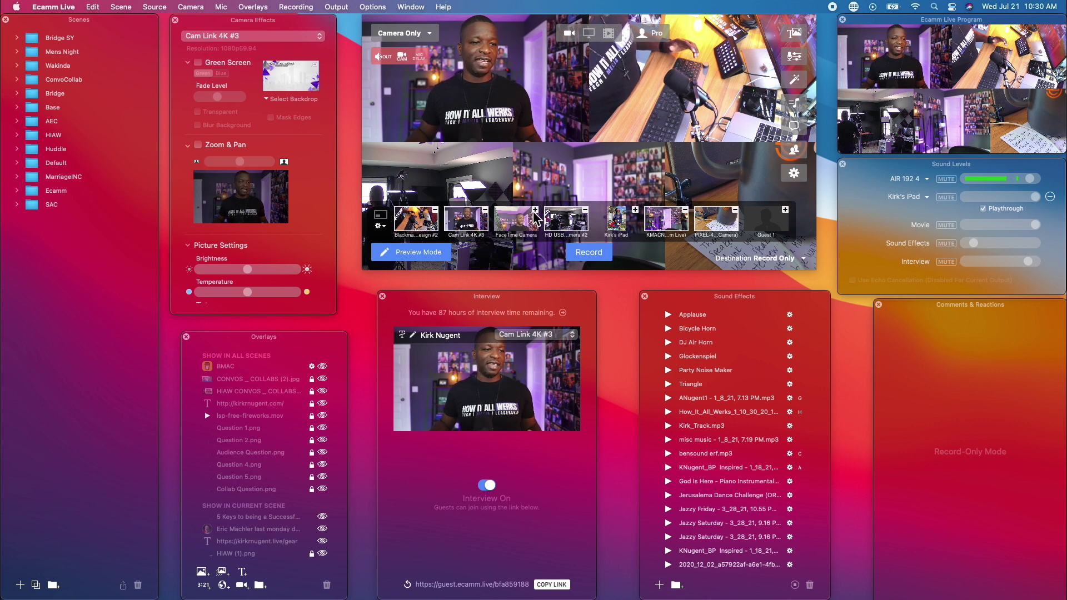
left_click(636, 210)
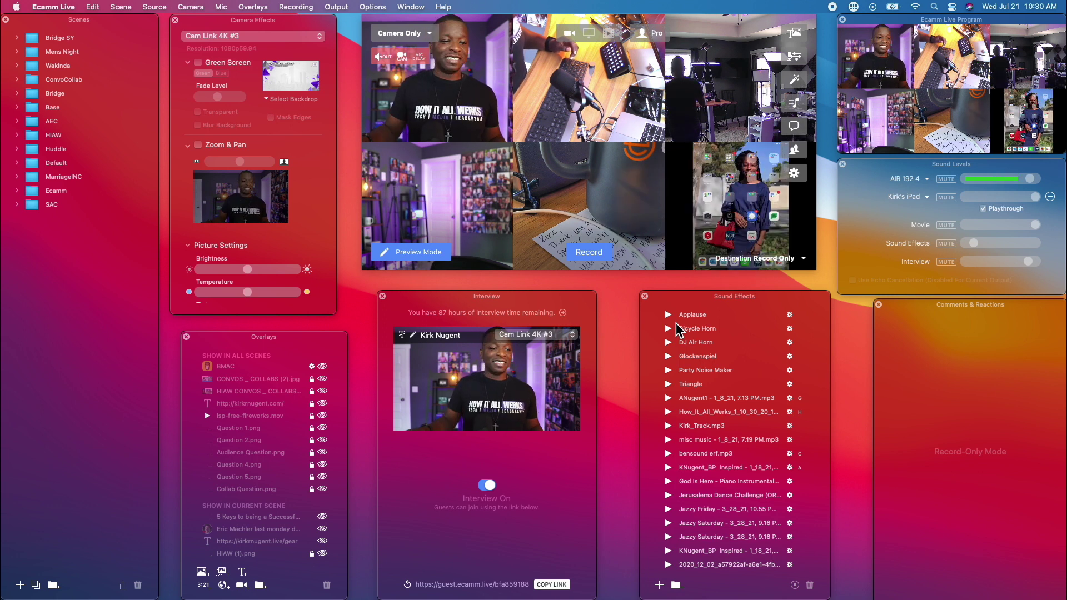
mouse_move(577, 244)
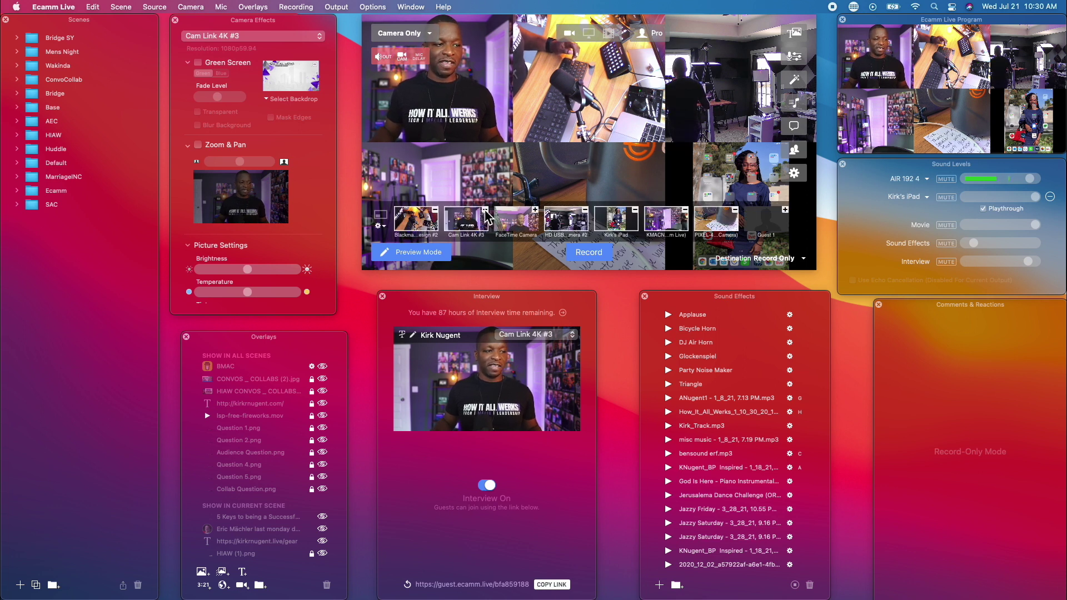
left_click(535, 210)
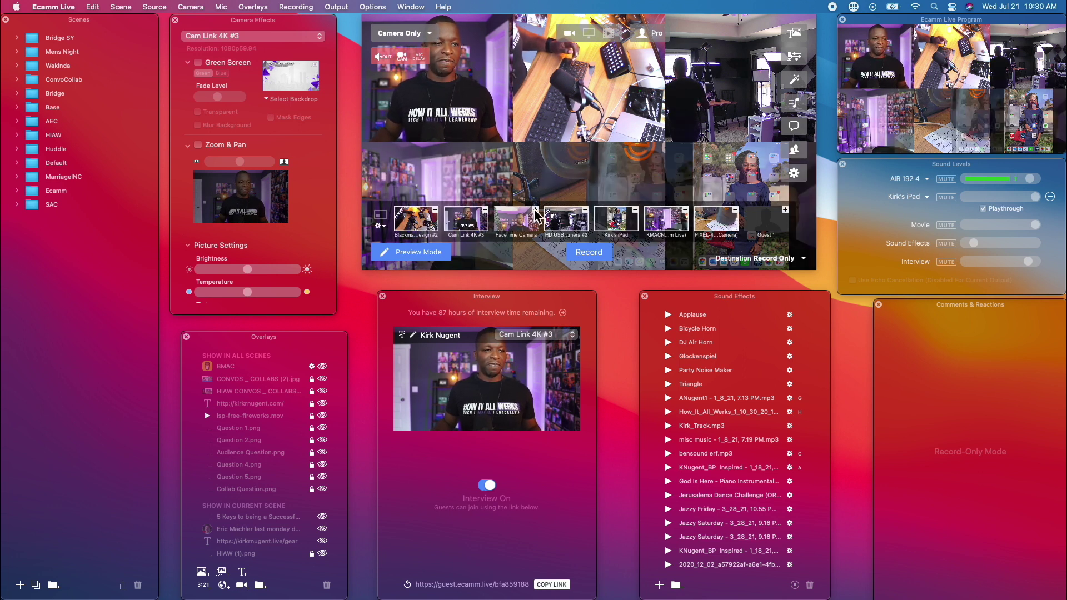